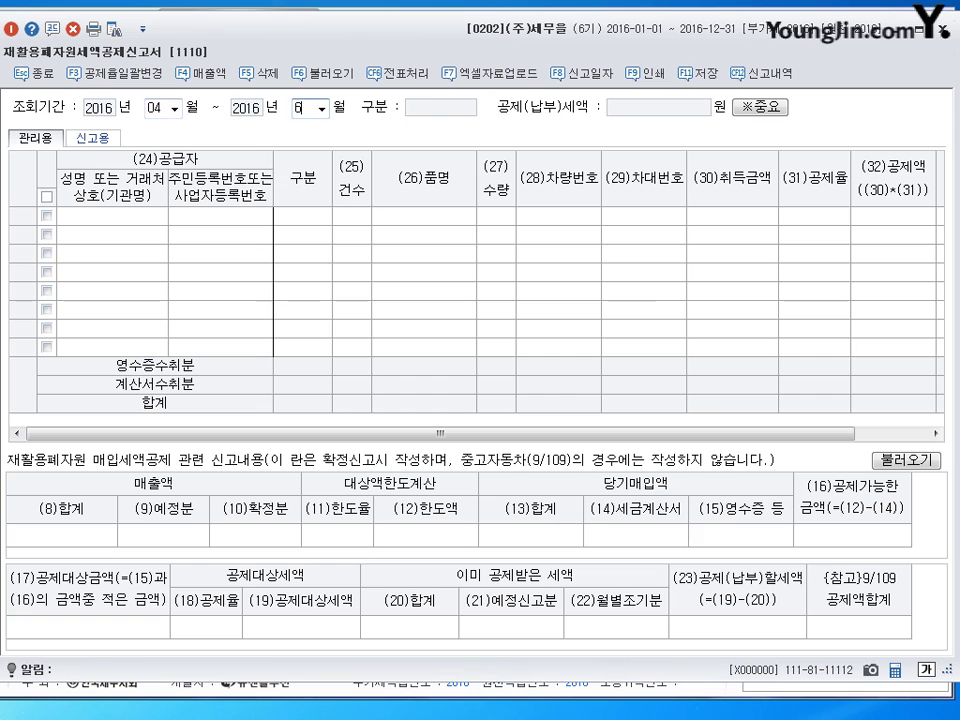
key("Return")
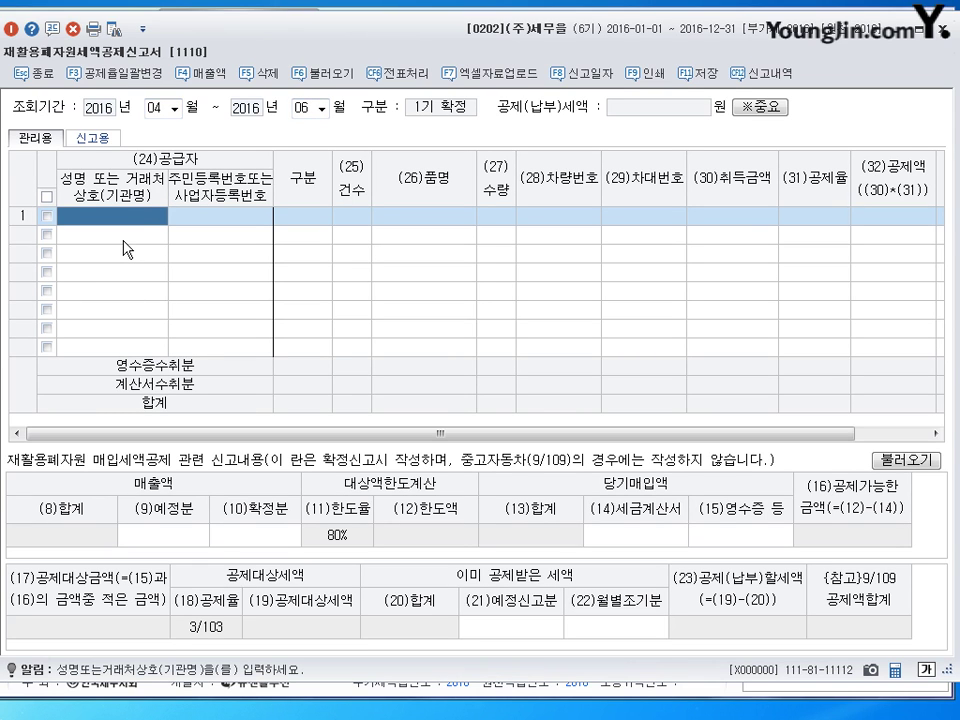
- Confirm the April–June 2016 period and fill row 1 with the individual supplier from the customer list
key("F2")
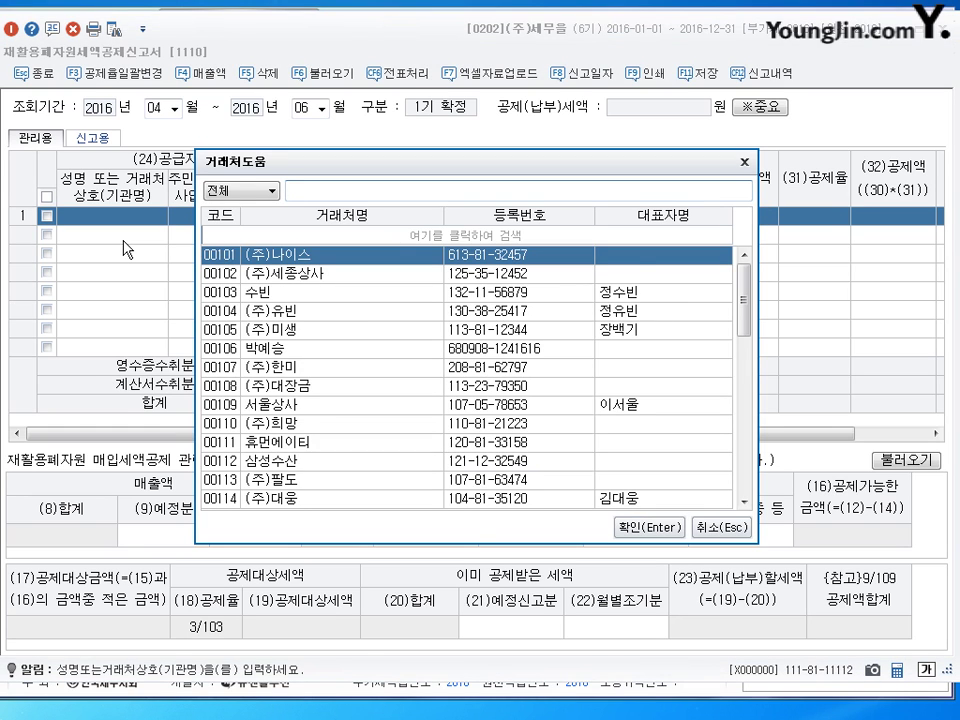
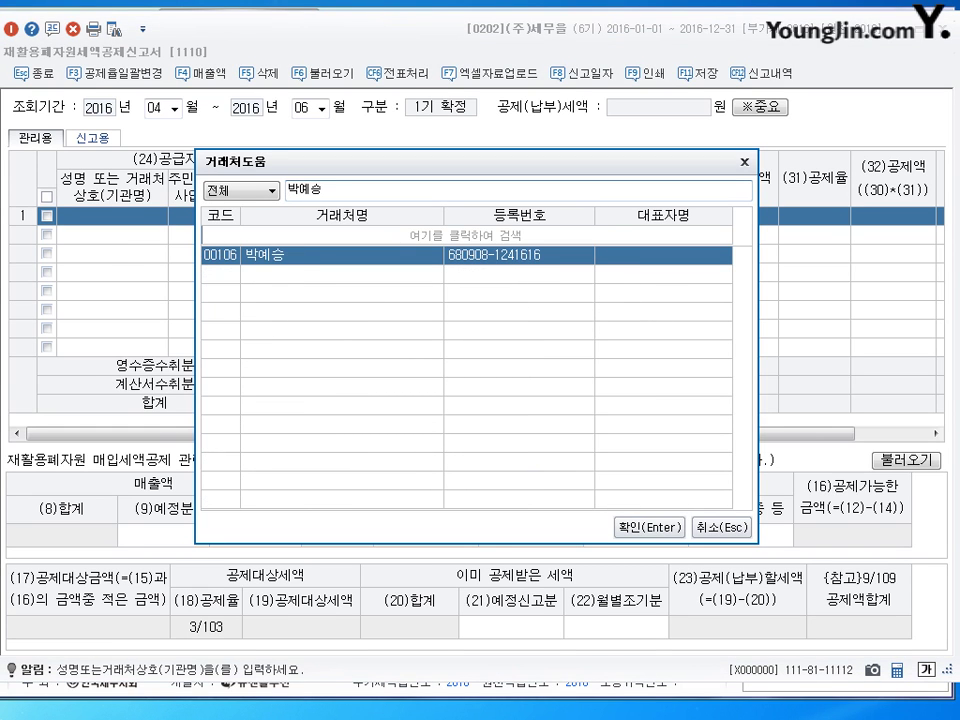
key("Return")
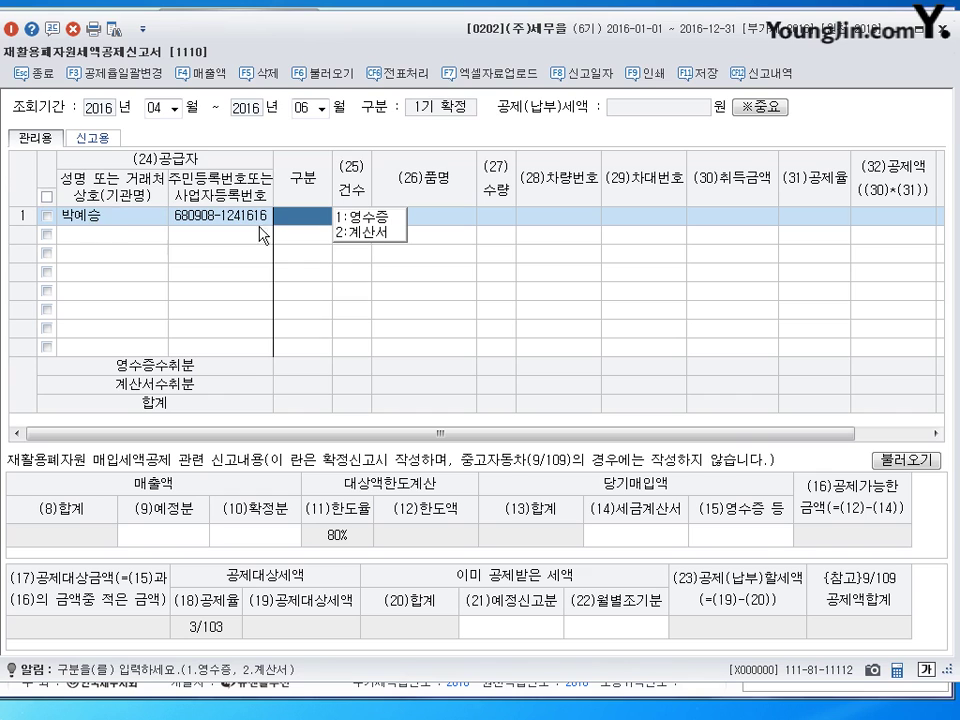
- Set row 1's entry type to receipt (영수증) with a count of one
left_click(370, 218)
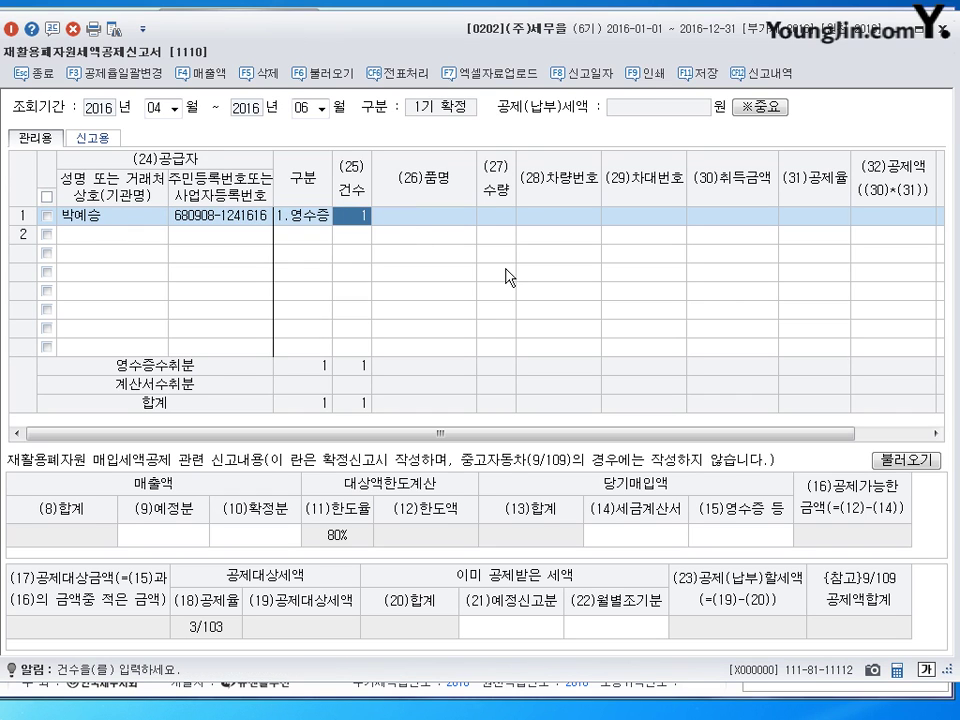
left_click(413, 224)
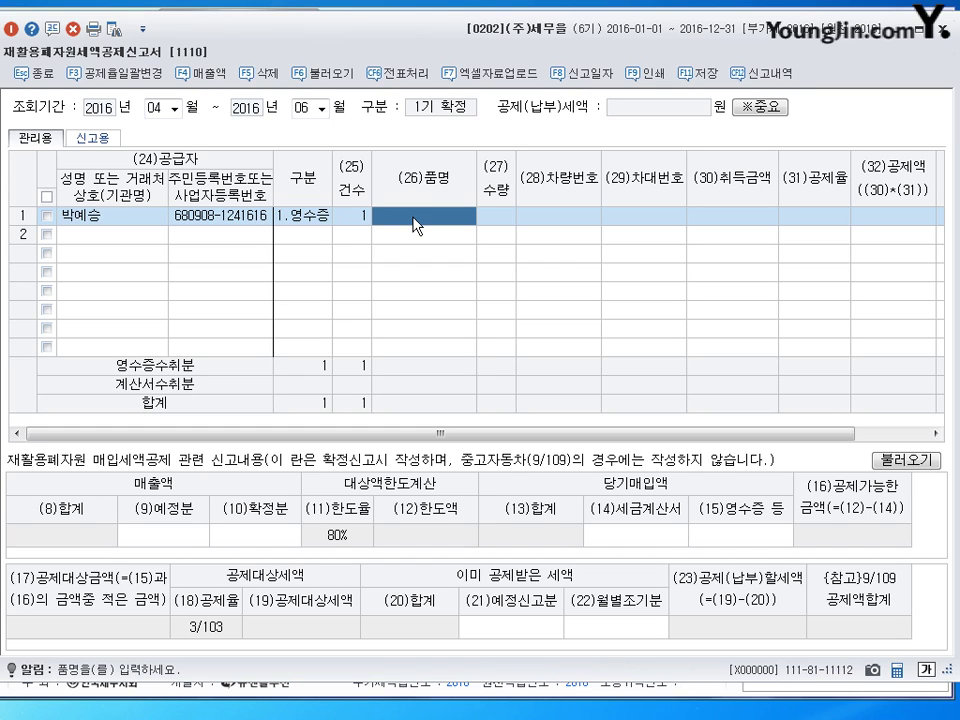
left_click(362, 215)
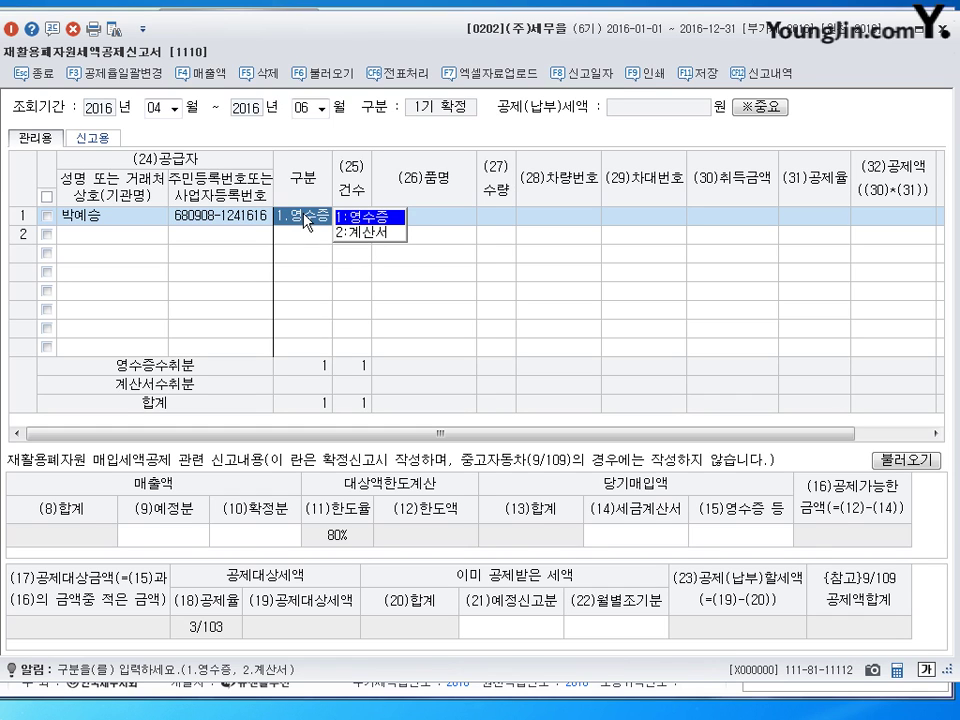
left_click(449, 225)
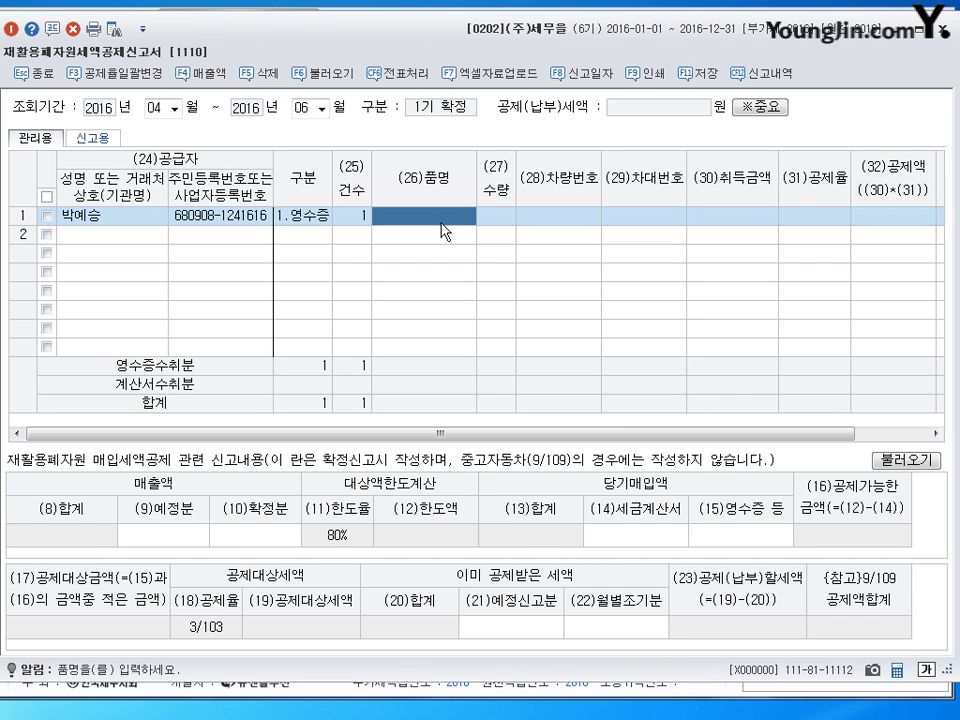
- Enter 폐지, quantity 300, acquisition 1,050,000 at the 3/103 rate for a 30,582 credit
type("폐")
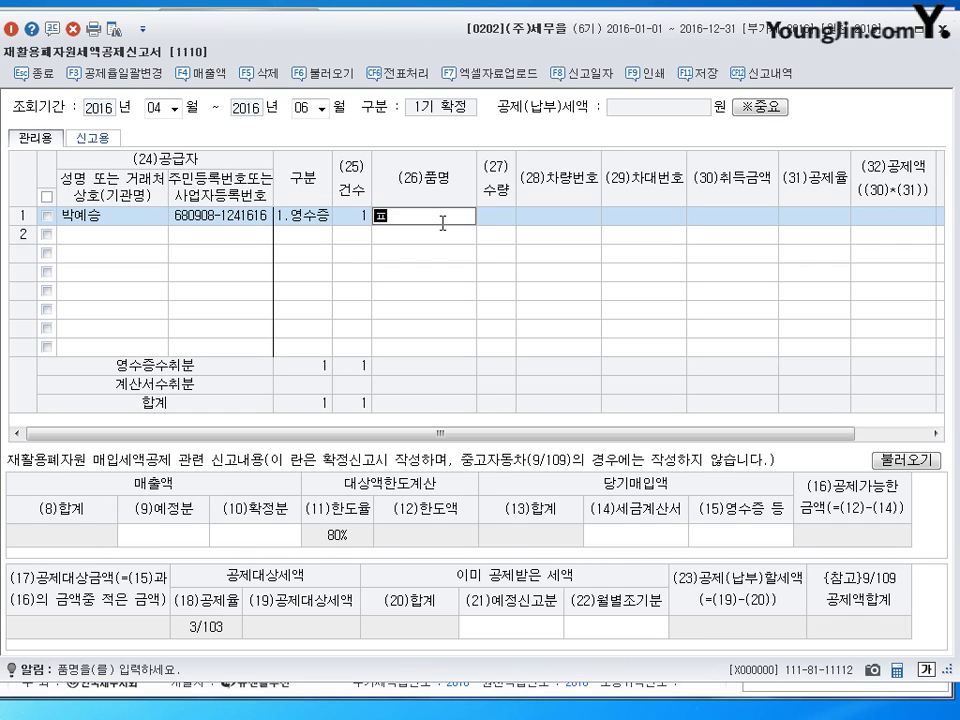
type("지")
key("Return")
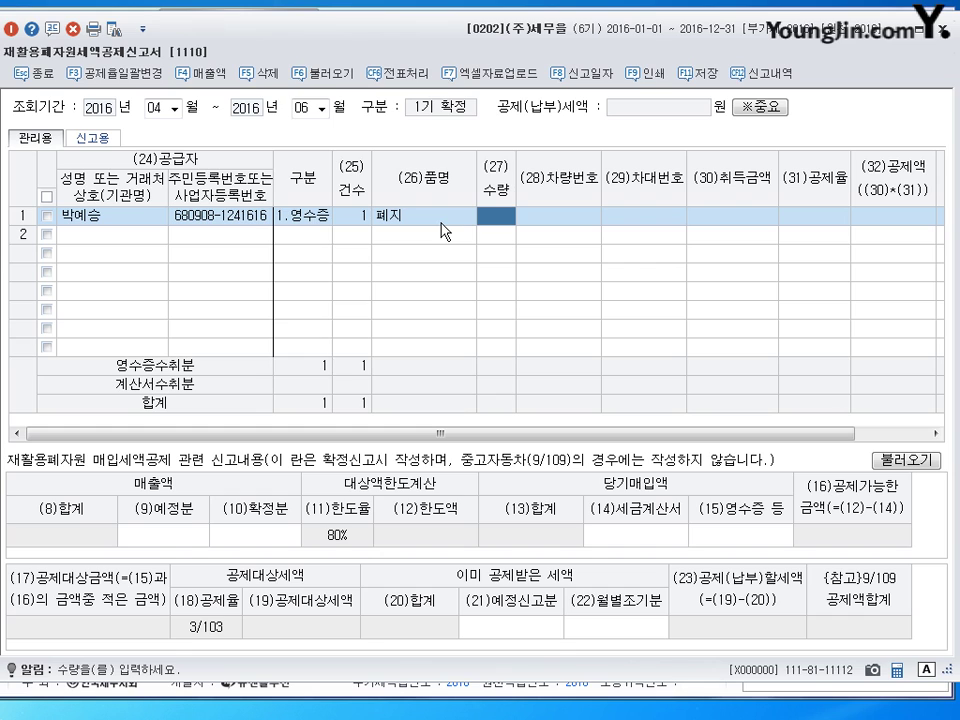
type("300")
key("Return")
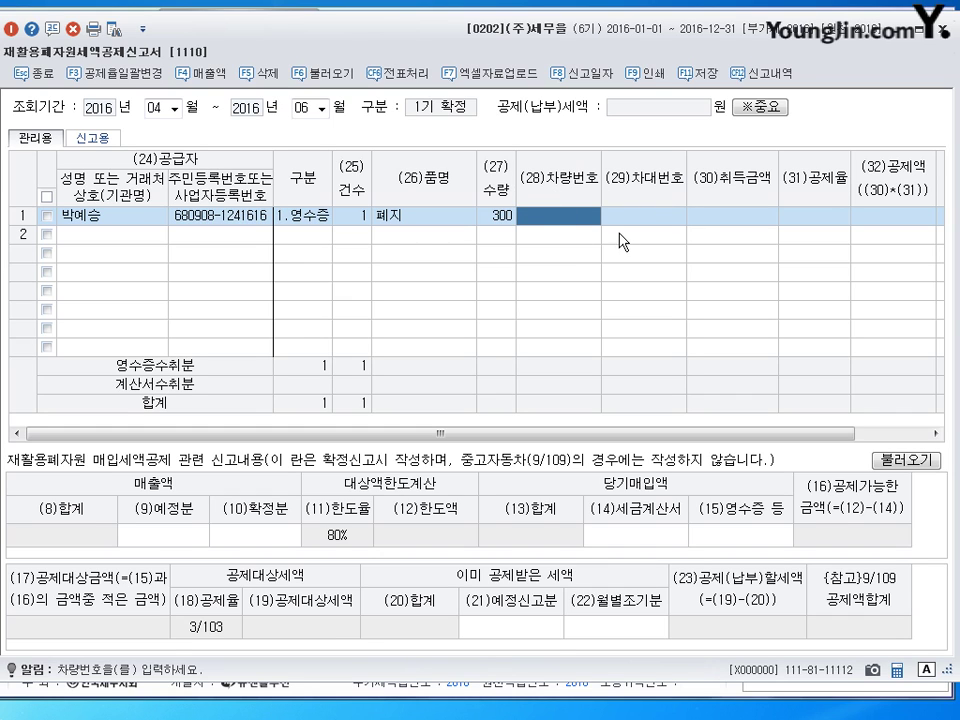
left_click(737, 217)
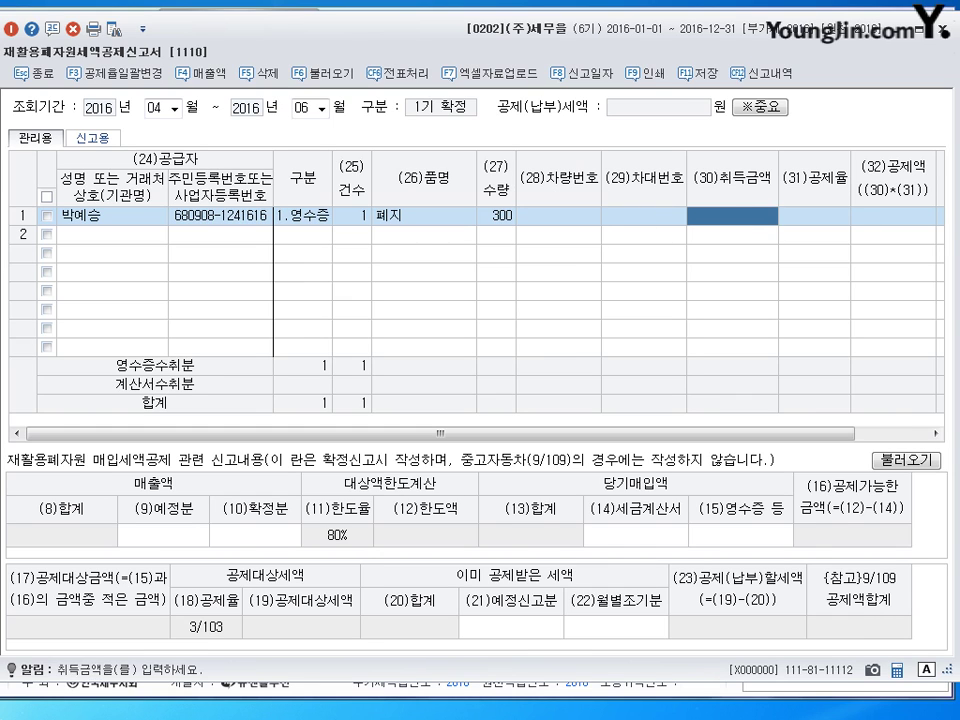
type("1,050,")
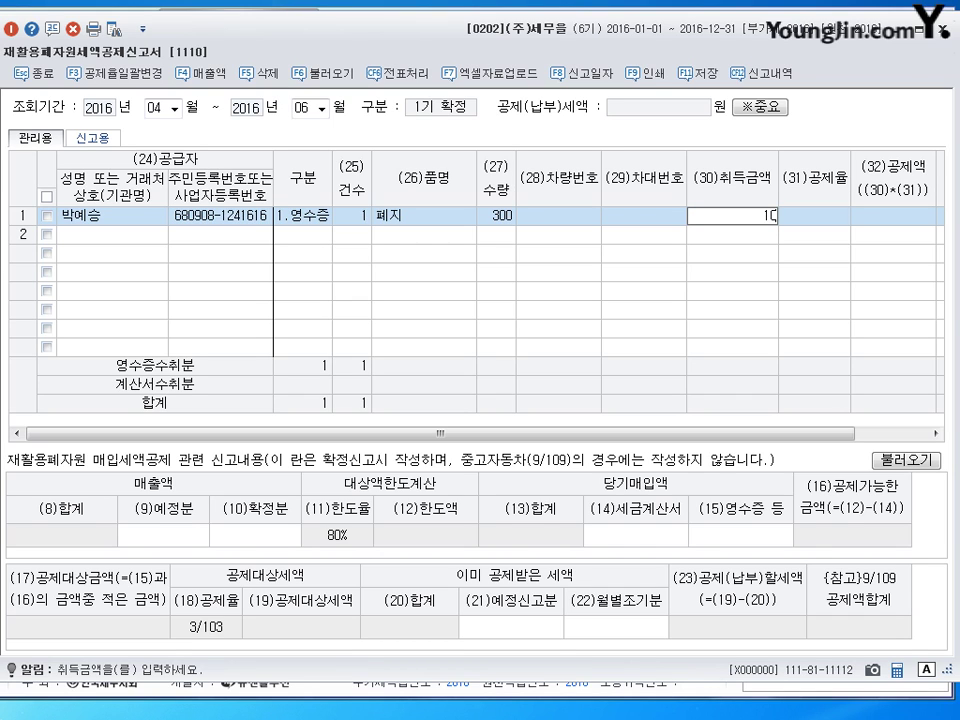
type("000")
key("Return")
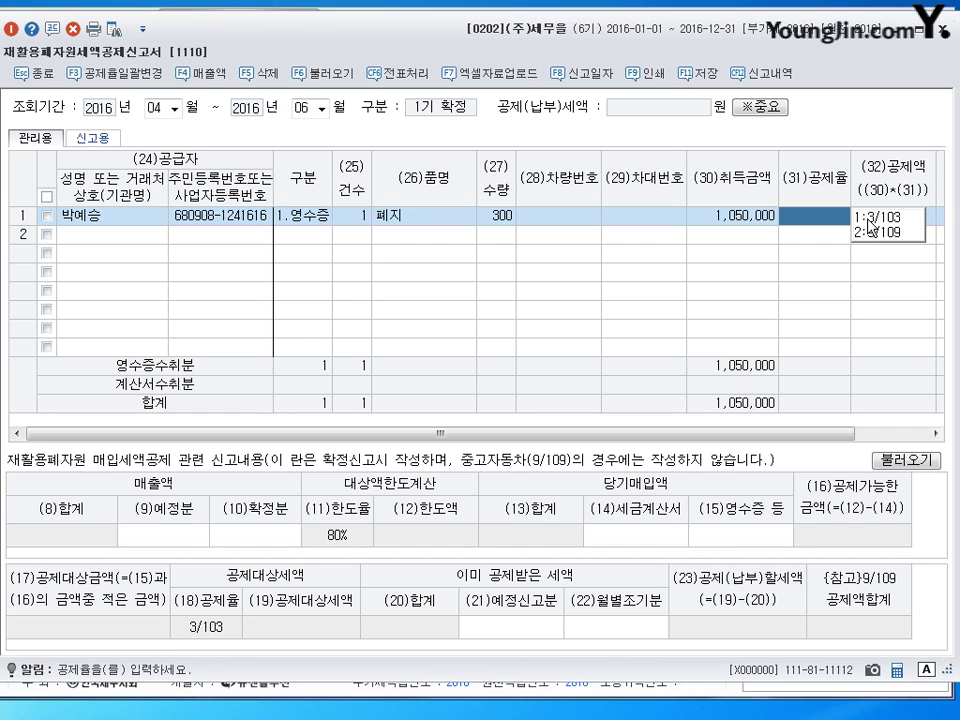
left_click(869, 218)
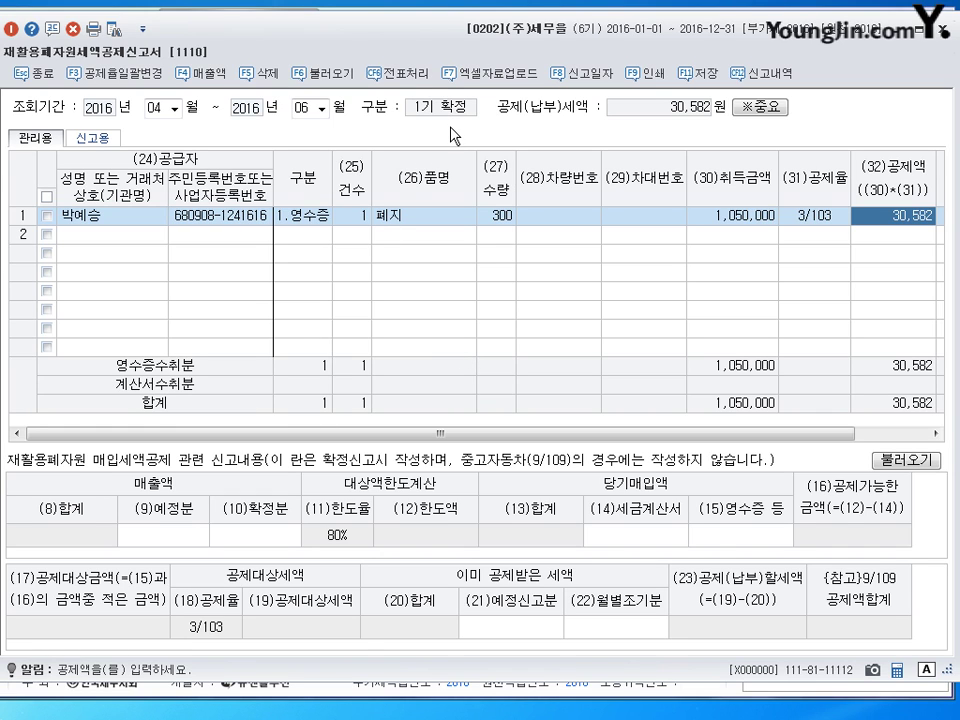
left_click(190, 542)
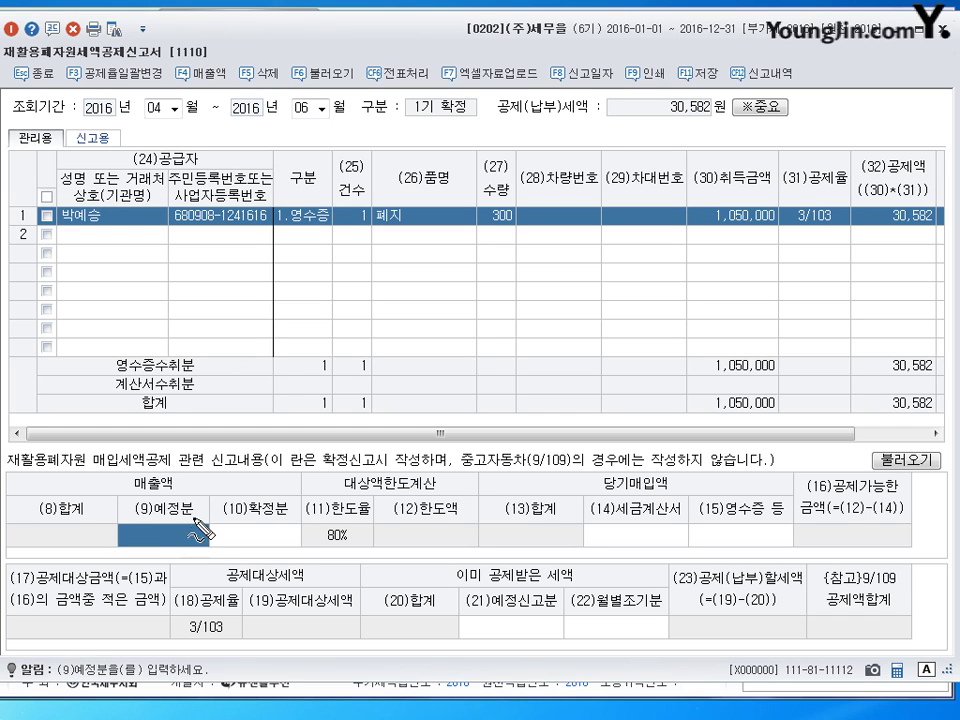
mouse_move(168, 476)
left_mouse_down()
mouse_move(178, 490)
mouse_move(214, 492)
left_mouse_up()
left_click_drag(289, 504, 303, 498)
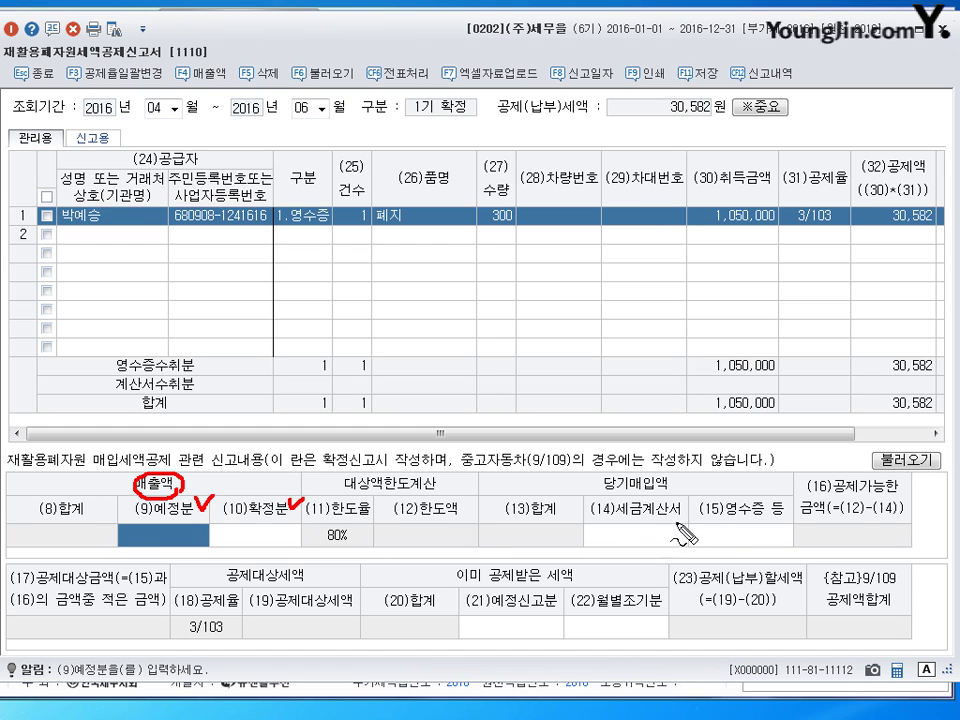
mouse_move(682, 537)
left_mouse_down()
mouse_move(613, 529)
mouse_move(686, 531)
mouse_move(660, 527)
left_mouse_up()
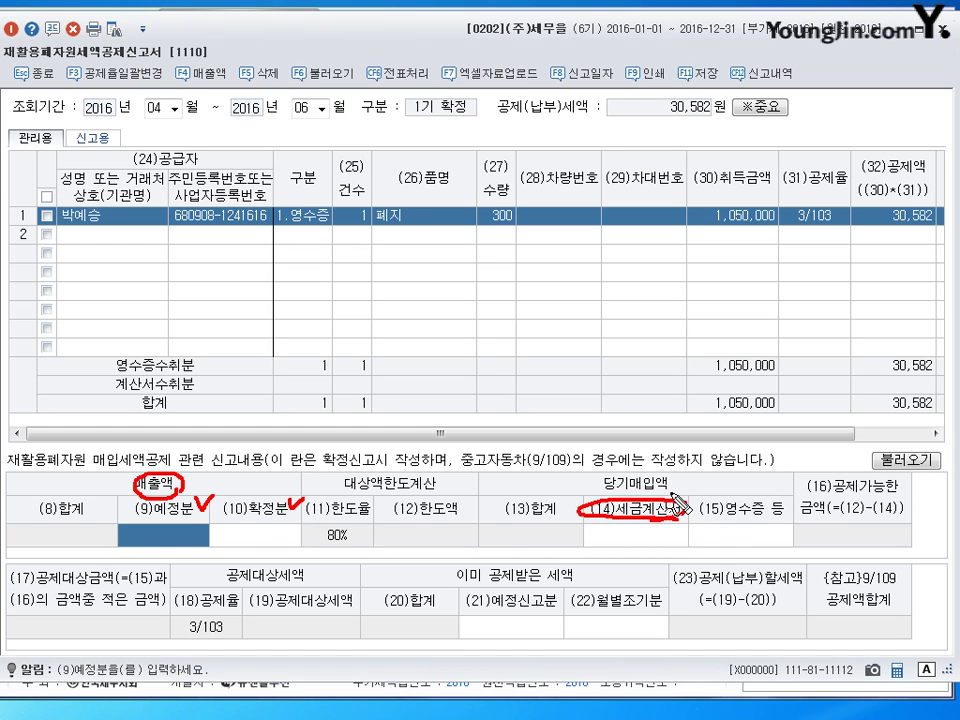
mouse_move(670, 490)
left_mouse_down()
mouse_move(676, 511)
mouse_move(683, 487)
left_mouse_up()
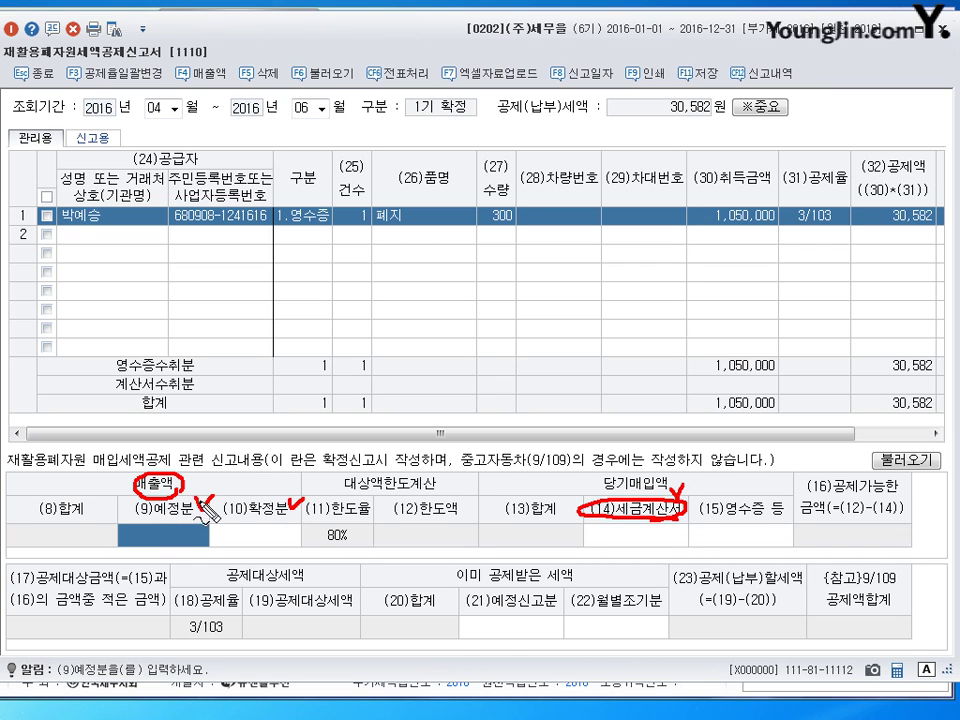
left_click_drag(198, 497, 300, 506)
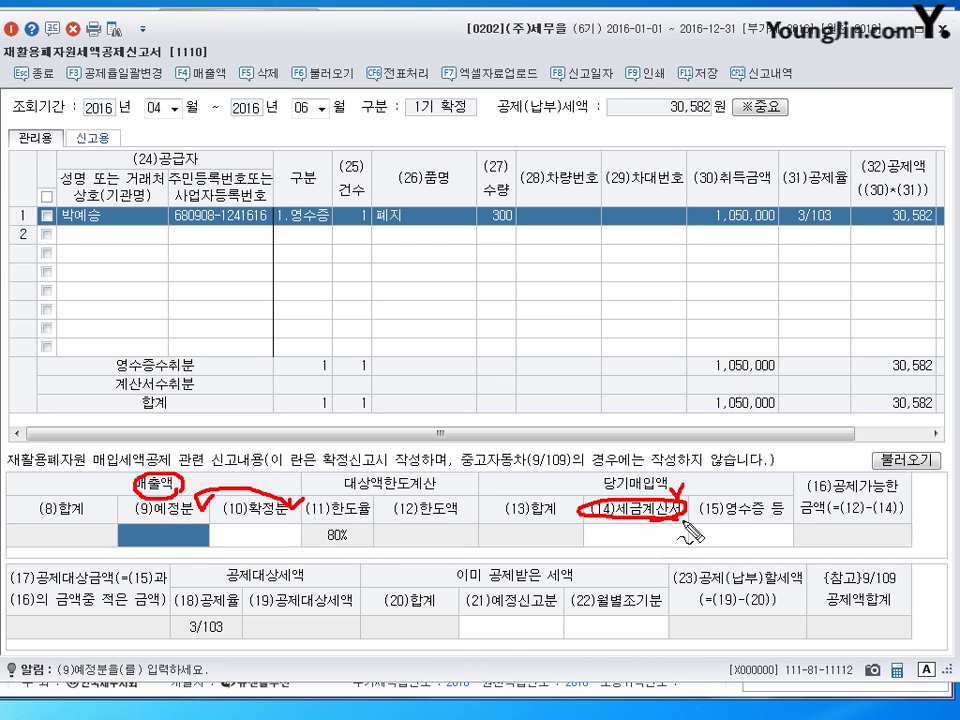
mouse_move(775, 505)
left_mouse_down()
mouse_move(690, 516)
mouse_move(783, 523)
left_mouse_up()
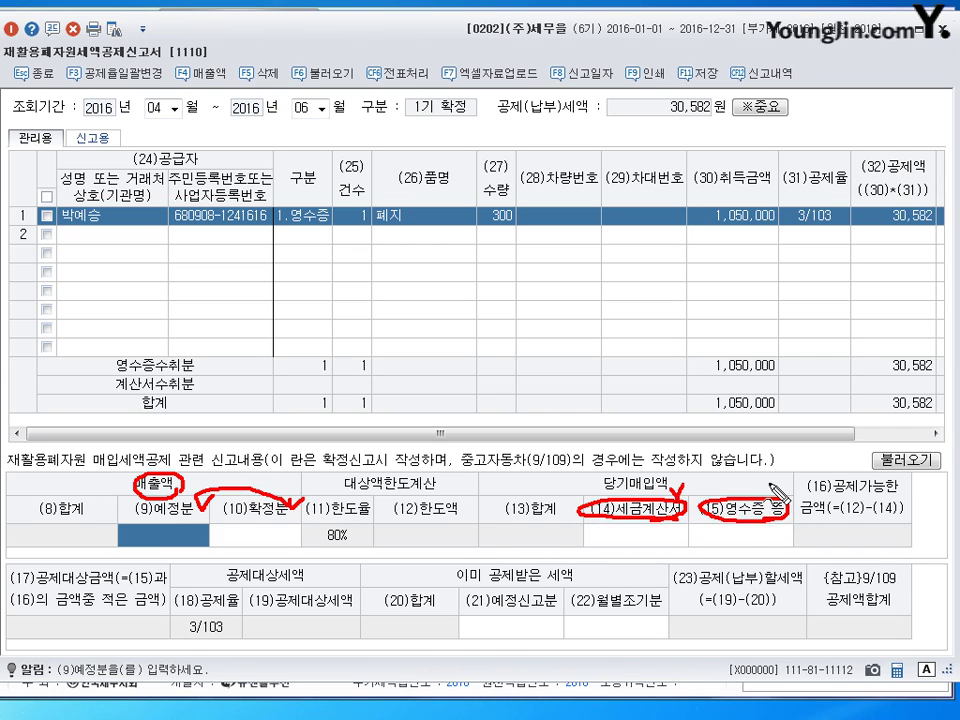
left_click_drag(767, 482, 789, 476)
key("Escape")
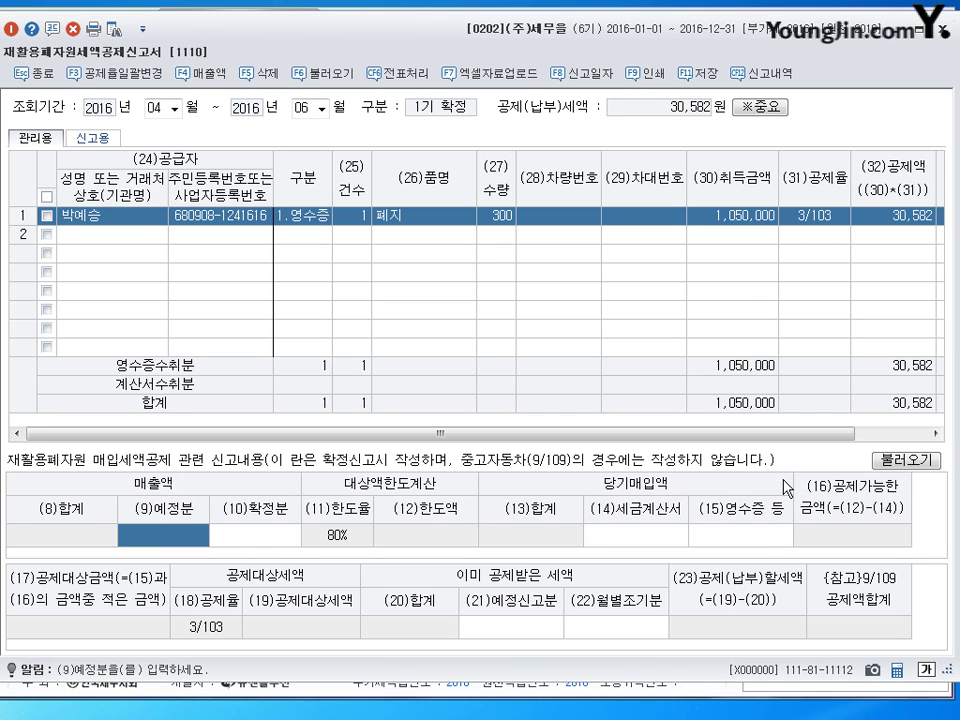
- Enter 1,500,000 preliminary and 3,000,000 final sales, leaving tax-invoice purchases empty
type("1500000")
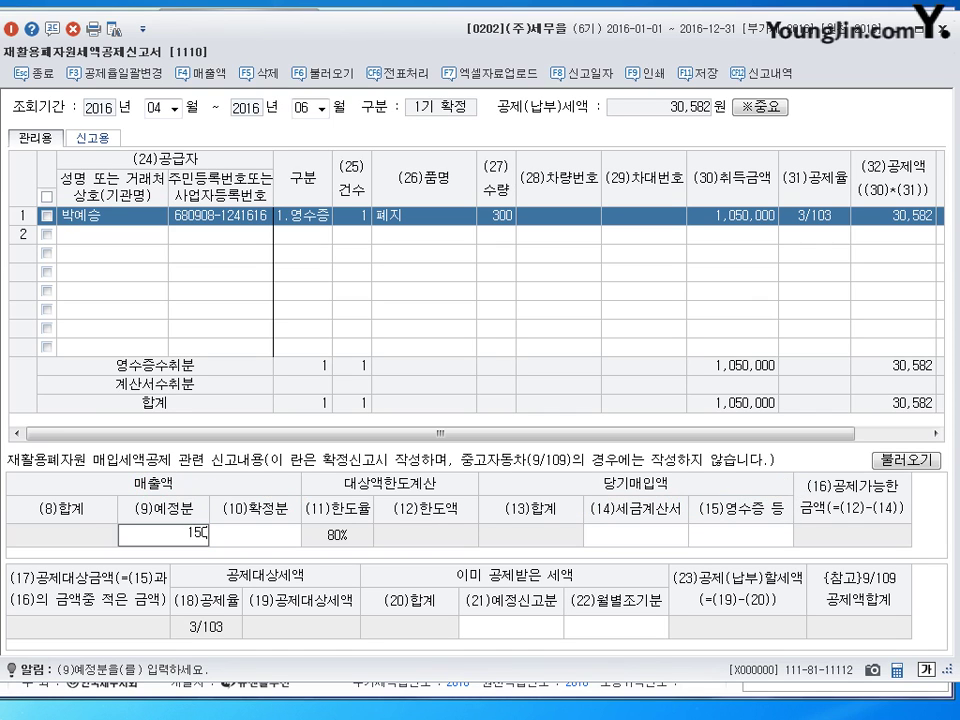
key("Return")
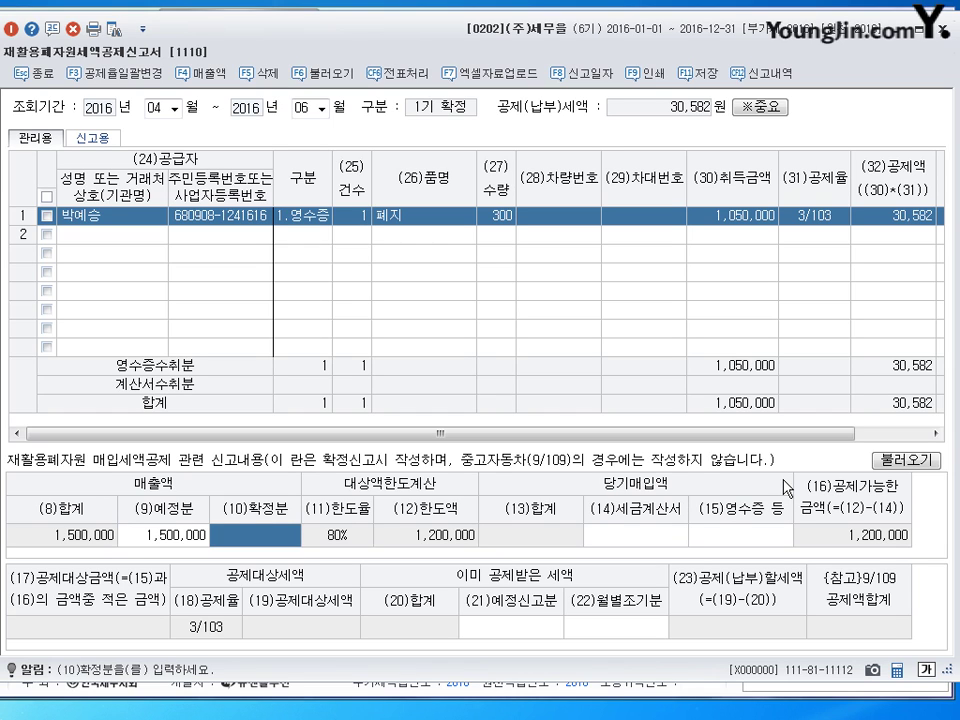
type("3000000")
key("Return")
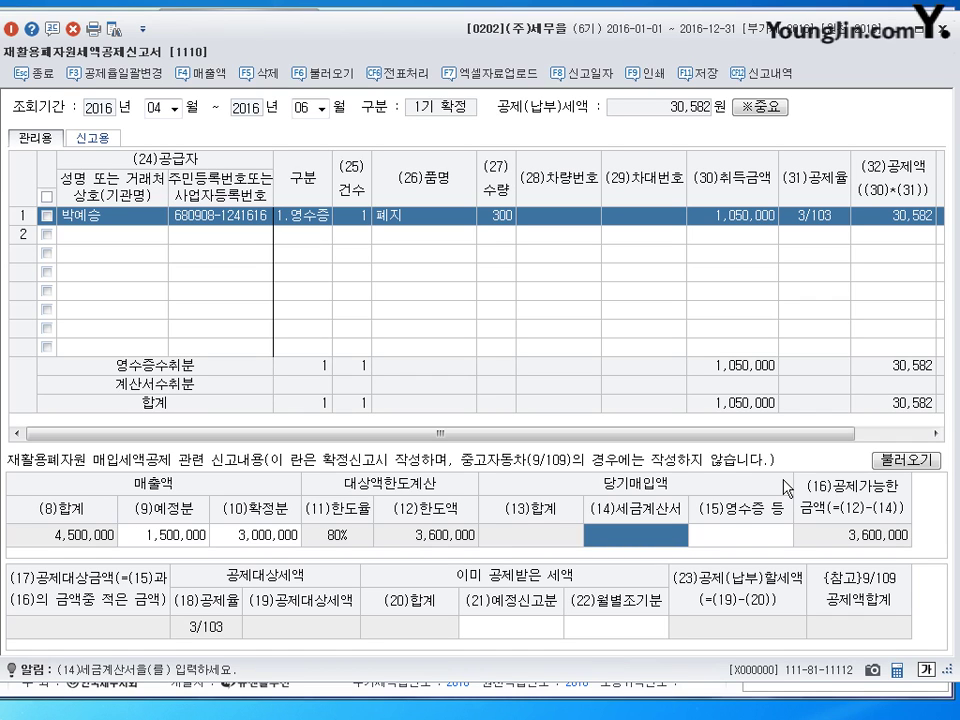
key("Return")
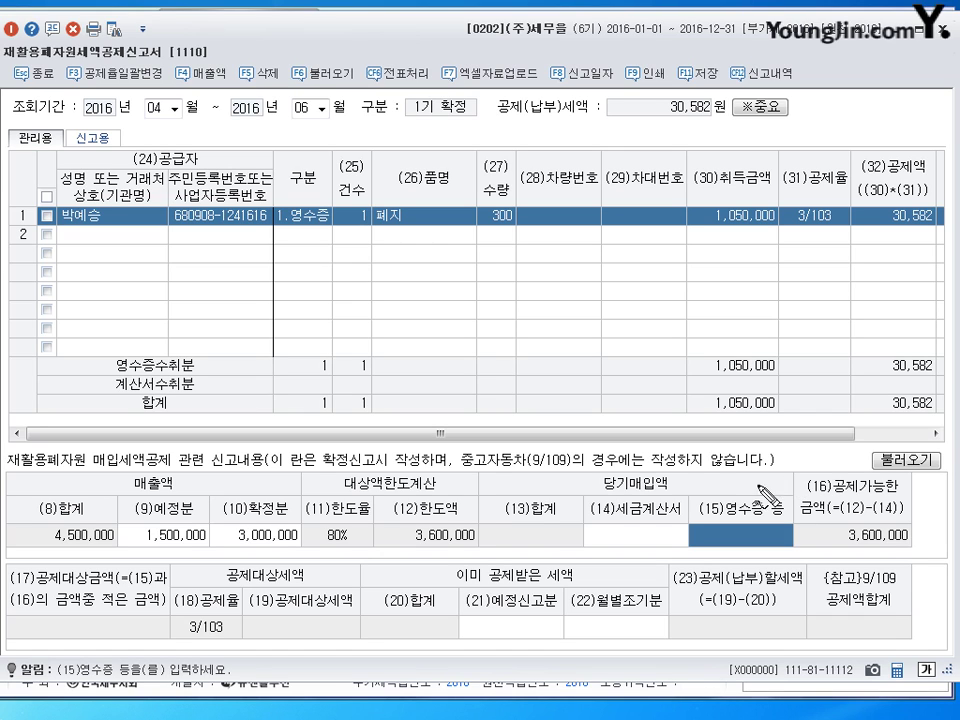
- Enter 1,260,000 as receipt-based purchases, raising the recycled credit to 36,699
mouse_move(700, 470)
left_mouse_down()
mouse_move(726, 452)
mouse_move(738, 456)
left_mouse_up()
mouse_move(692, 426)
left_mouse_down()
mouse_move(693, 444)
mouse_move(745, 440)
mouse_move(752, 450)
left_mouse_up()
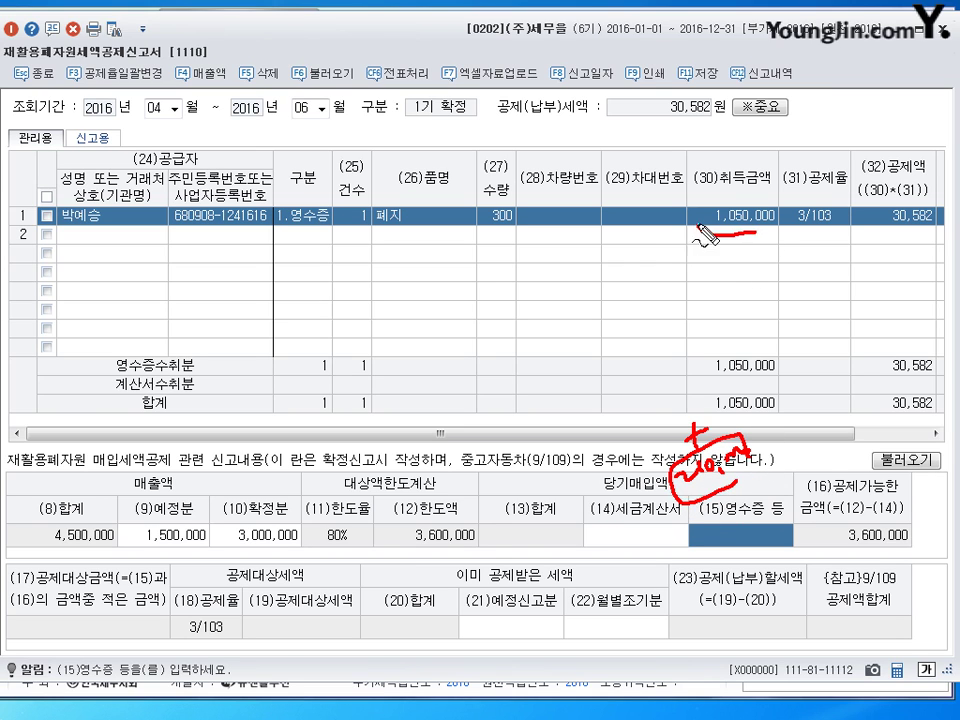
mouse_move(707, 208)
left_mouse_down()
mouse_move(768, 238)
mouse_move(775, 225)
left_mouse_up()
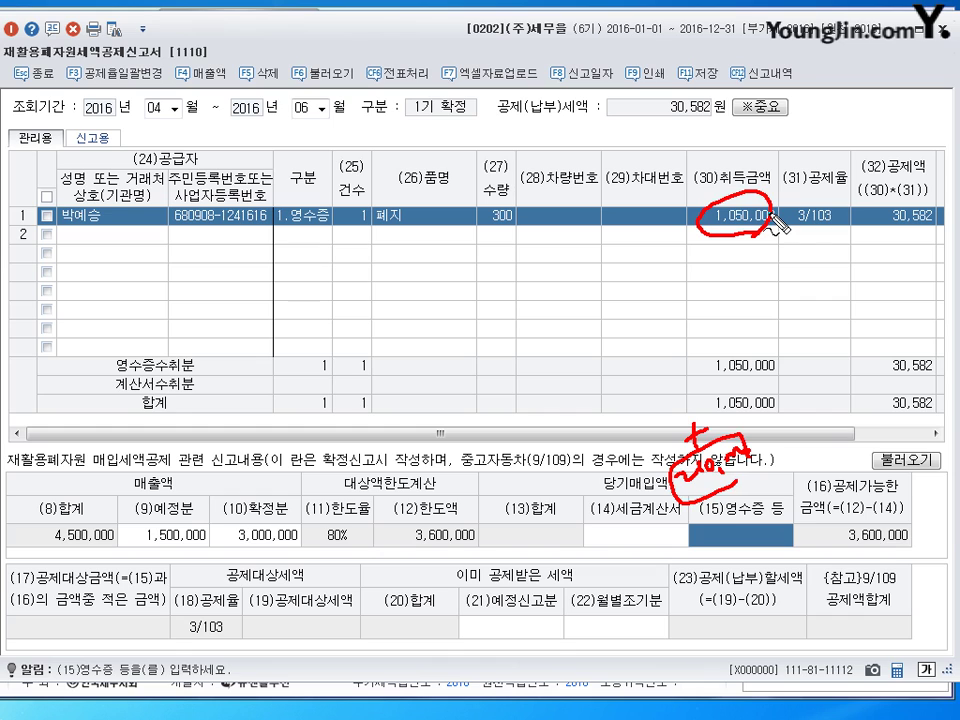
key("Escape")
type("1260000")
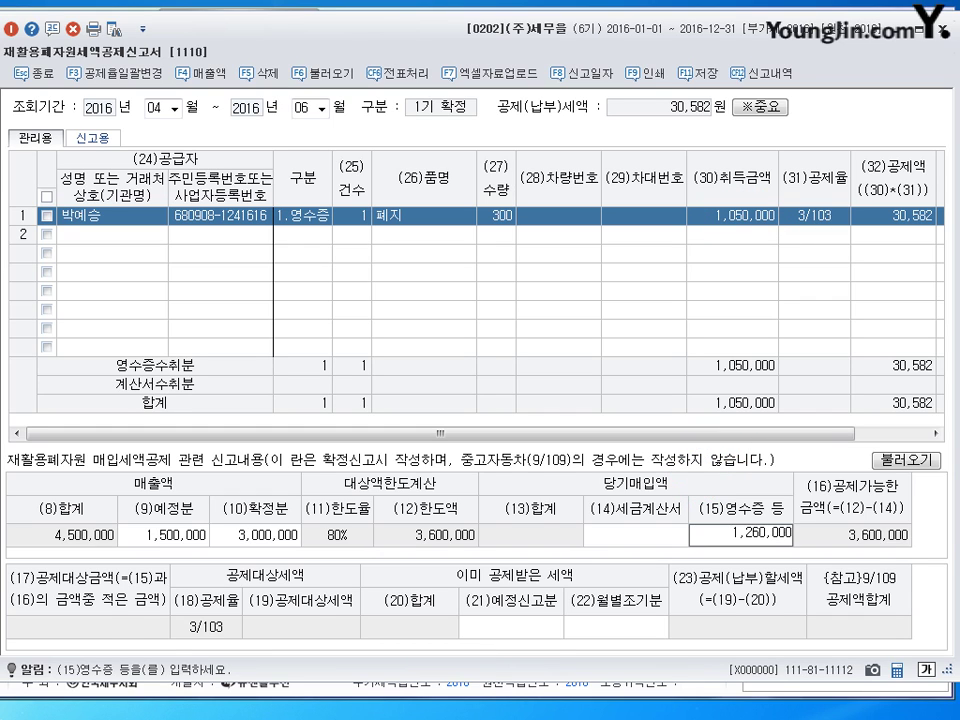
key("Return")
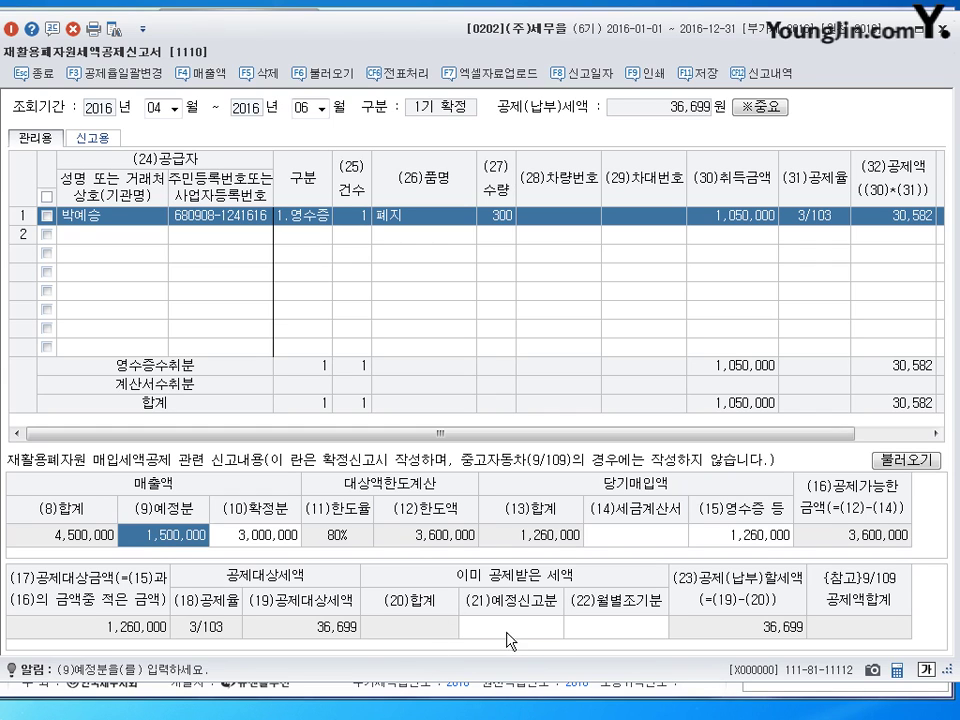
- Record 10,000 as the preliminary-filing credit, leaving 26,699, then save and close the report
left_click(482, 613)
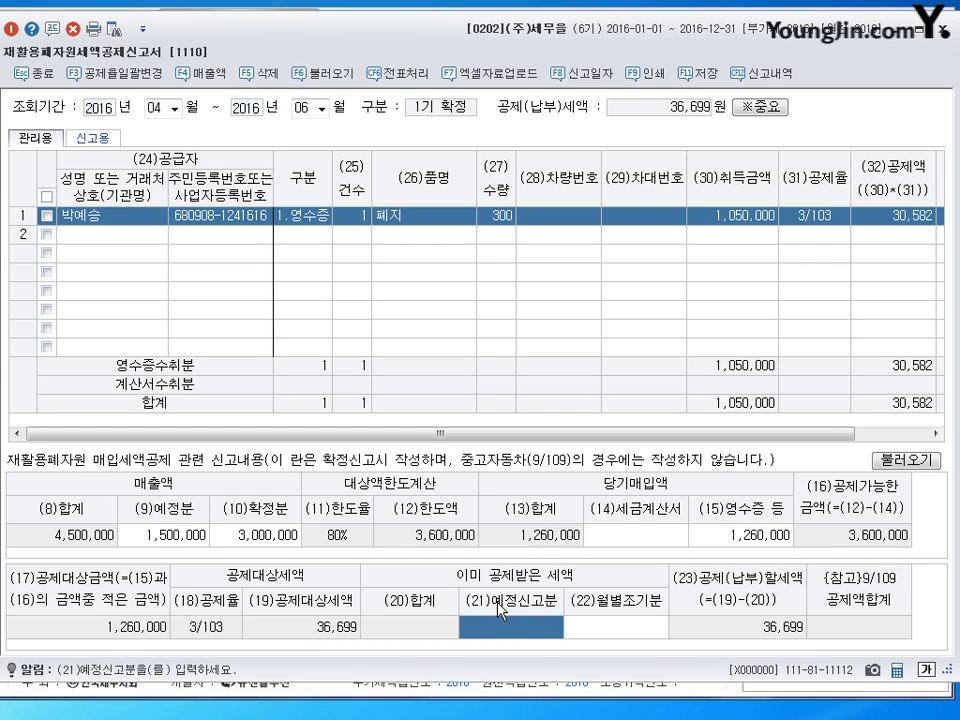
type("1000000")
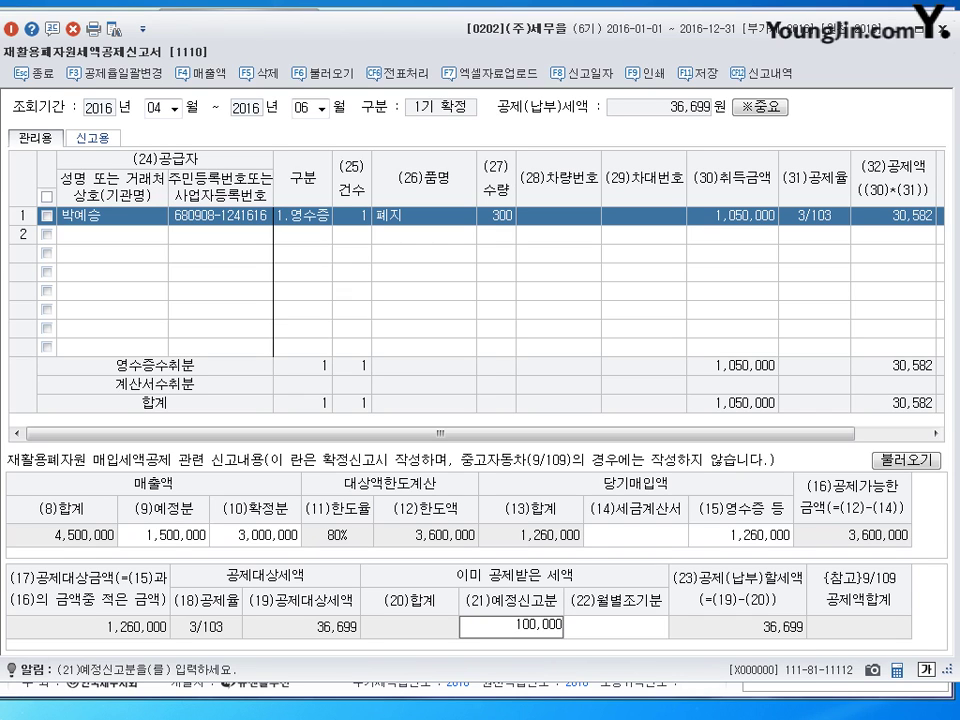
key("BackSpace")
key("Return")
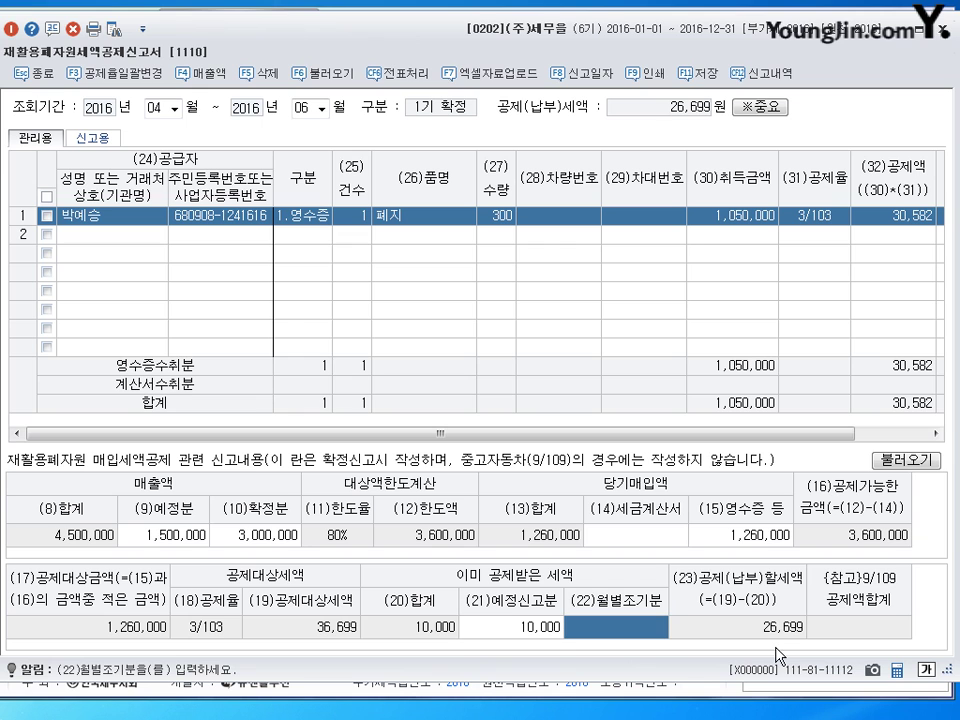
left_click(700, 73)
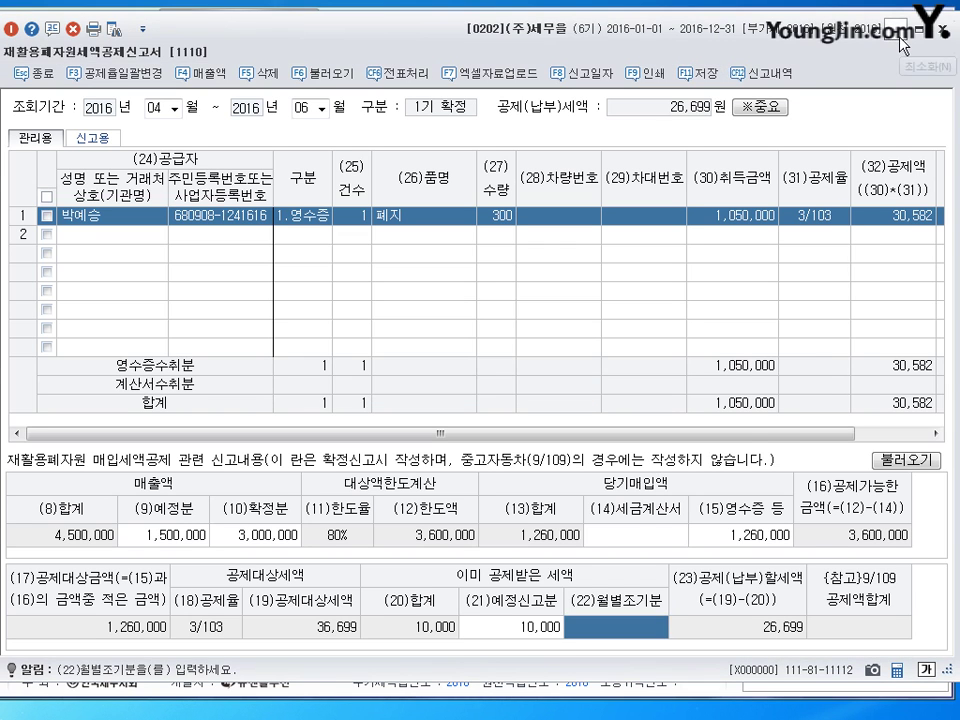
key("Escape")
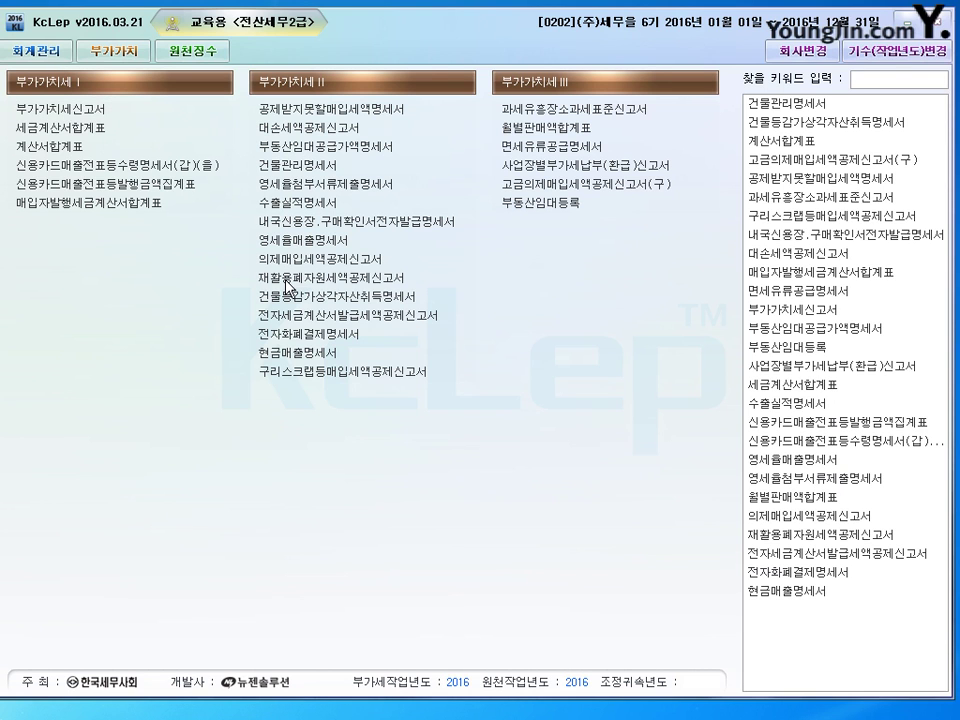
- Open the VAT return for months 4–6 as regular filing without loading saved data
left_click(256, 281)
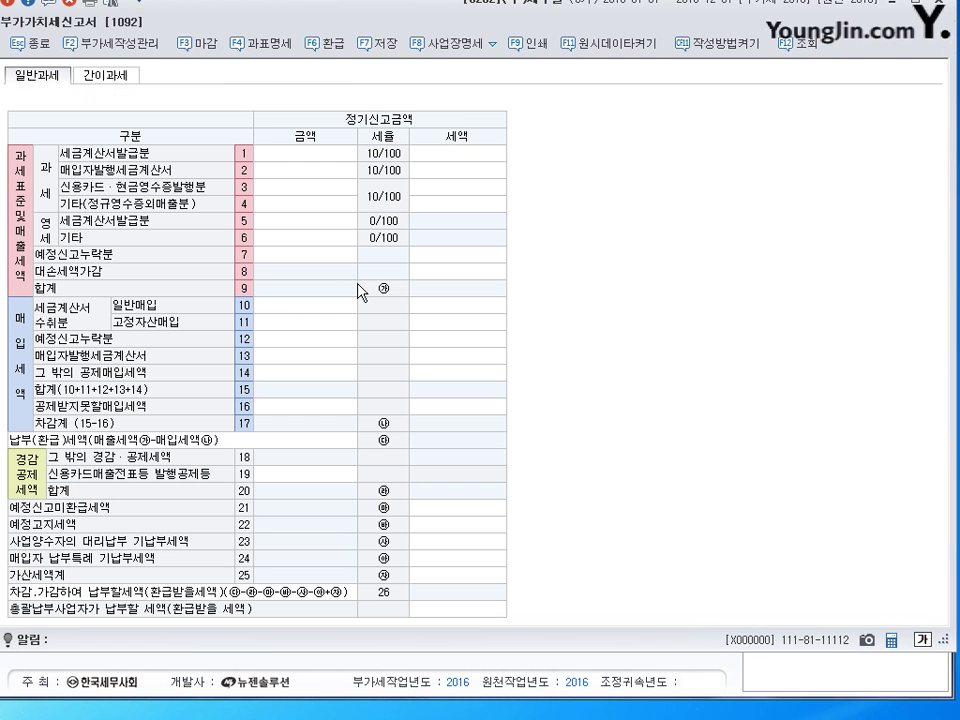
type("4")
key("Return")
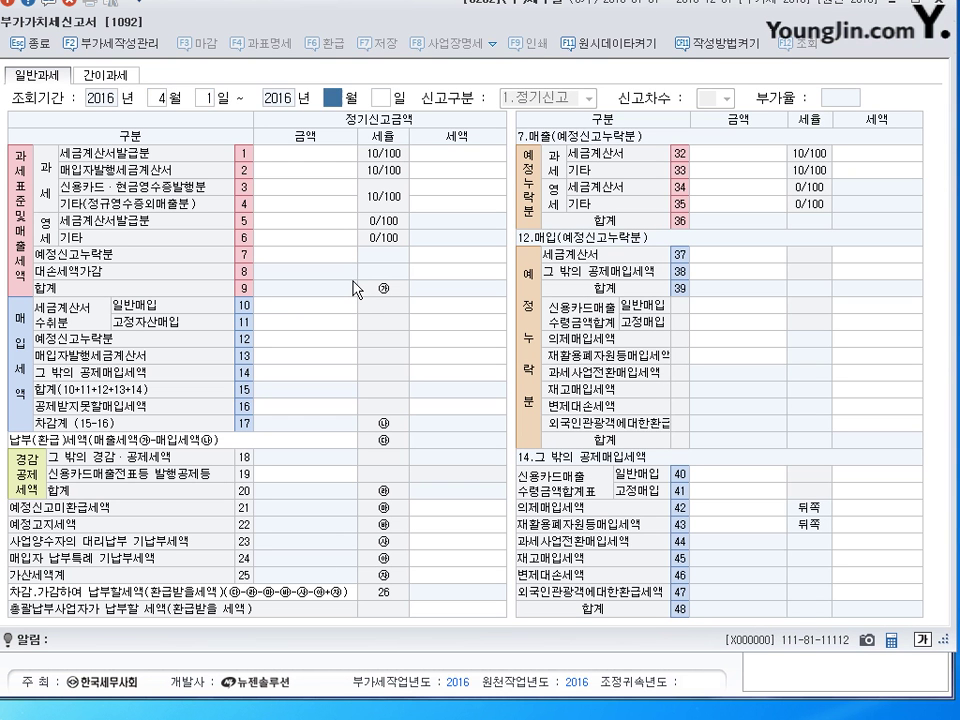
type("6")
key("Return")
key("Return")
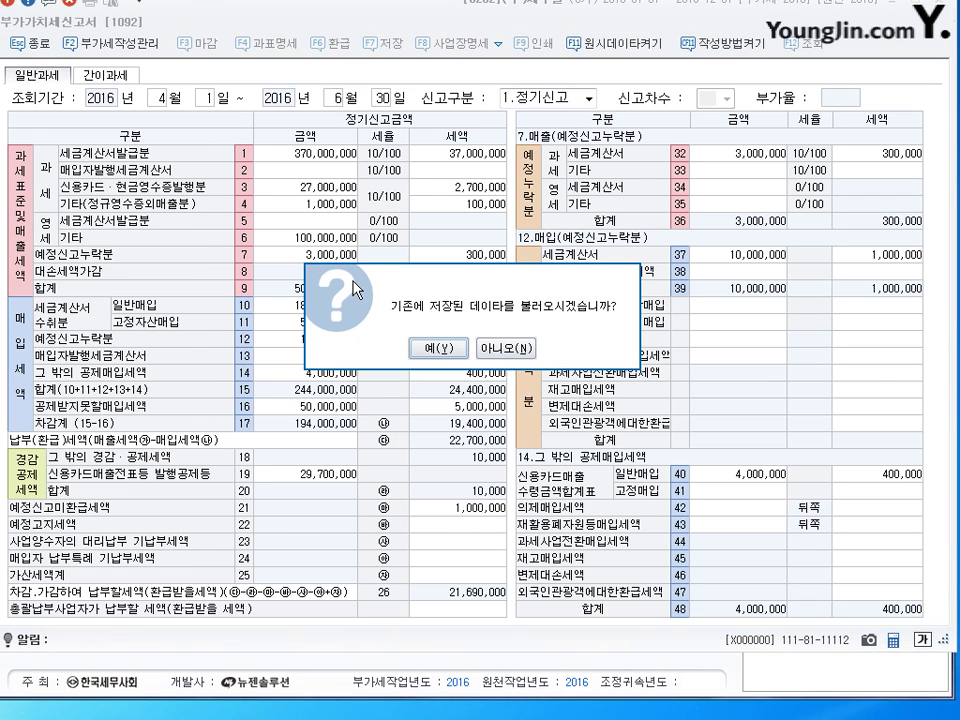
key("Right")
key("Return")
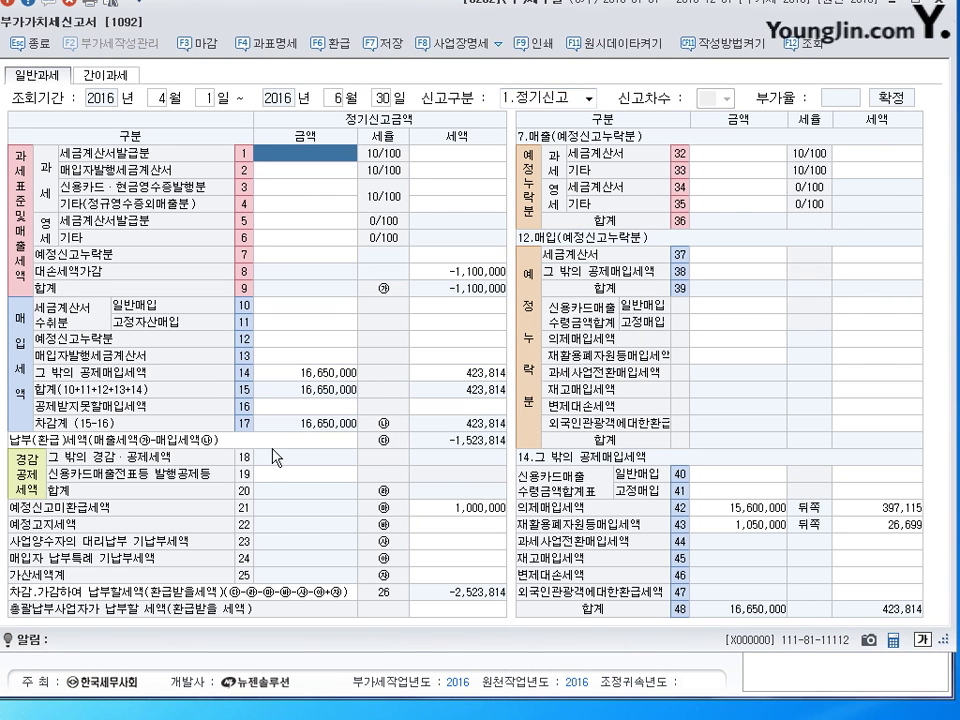
- Check line 43's 1,050,000 recycled purchase and its 26,699 credit
left_click(295, 372)
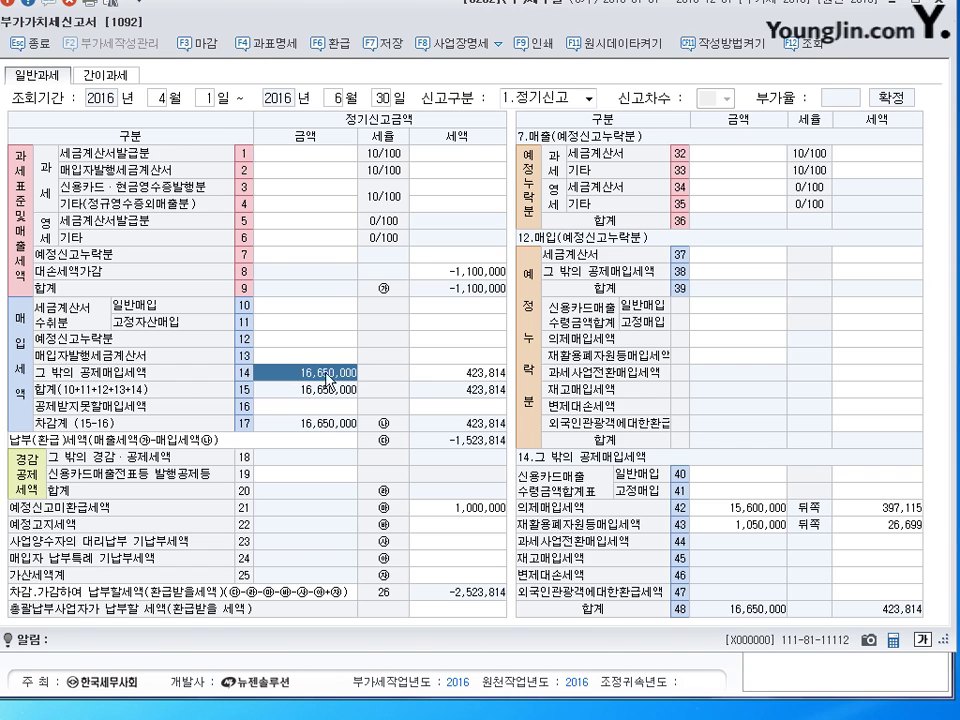
left_click(775, 524)
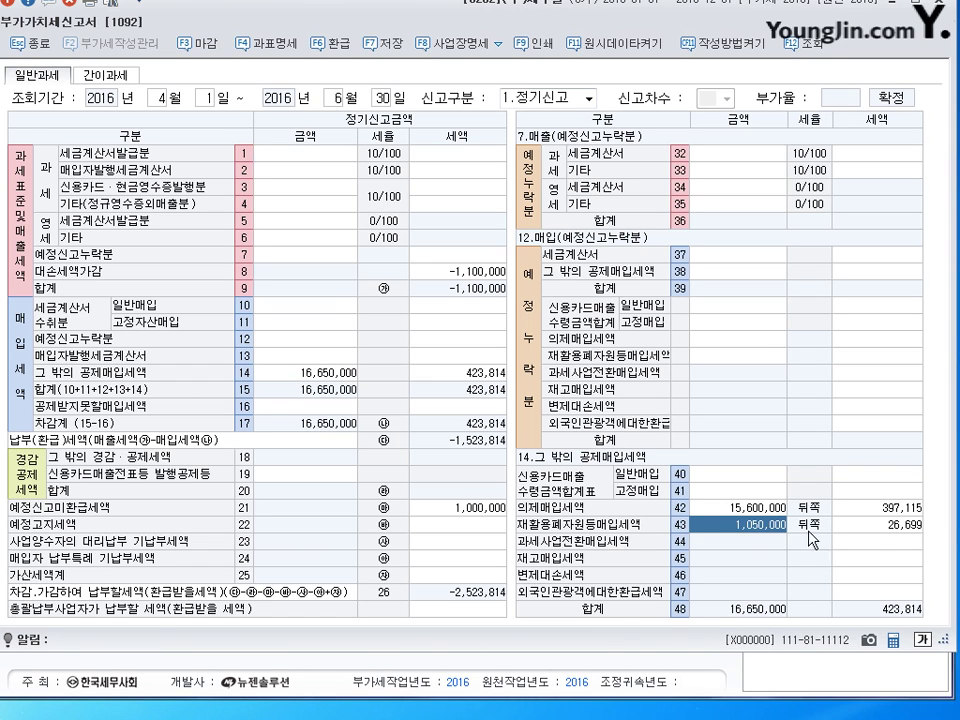
left_click(882, 526)
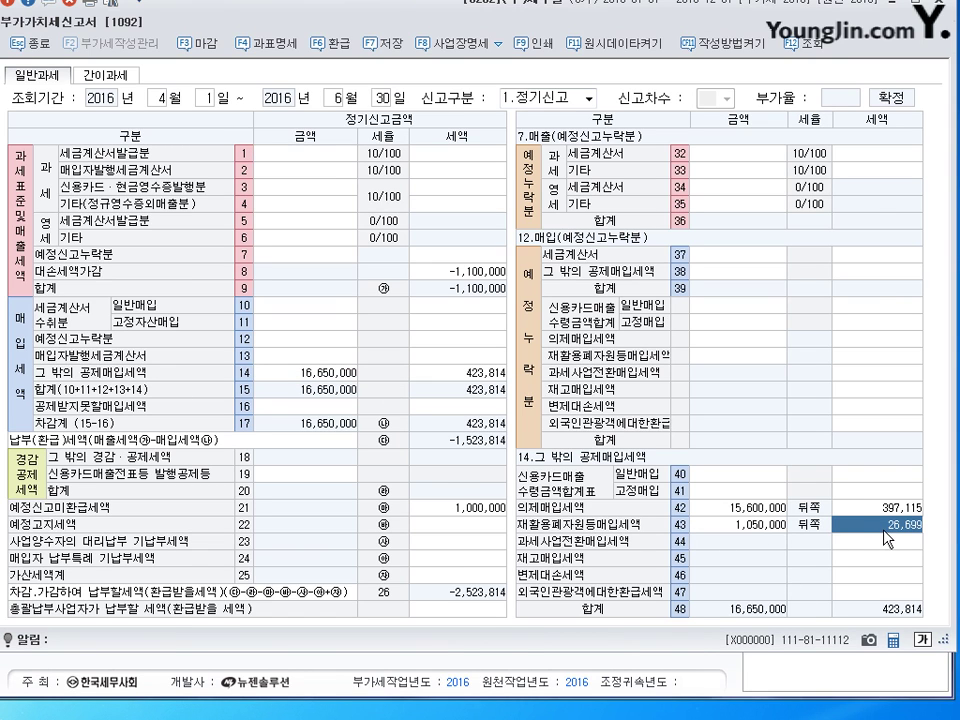
left_click(783, 529)
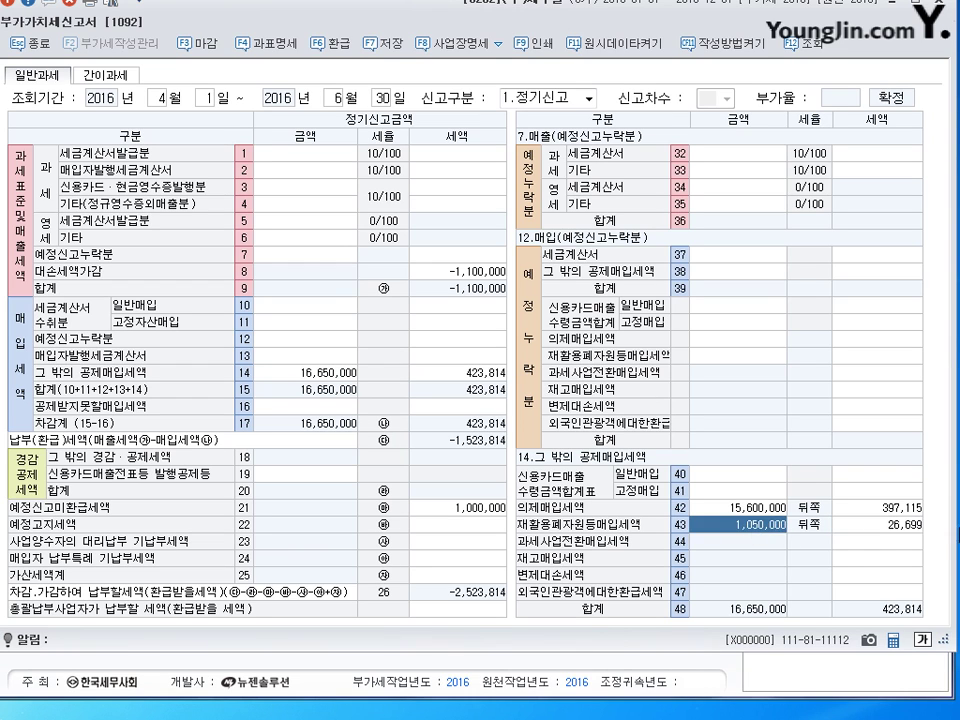
left_click(893, 530)
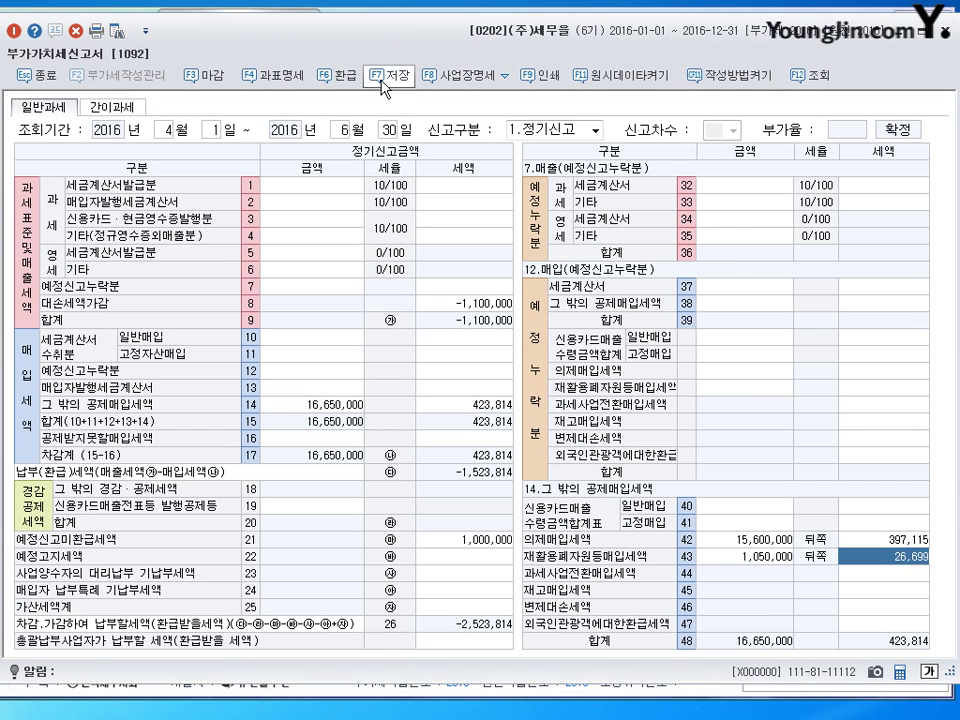
- Save the VAT return with F7, acknowledge the notice, and close the form
left_click(380, 77)
left_click(440, 381)
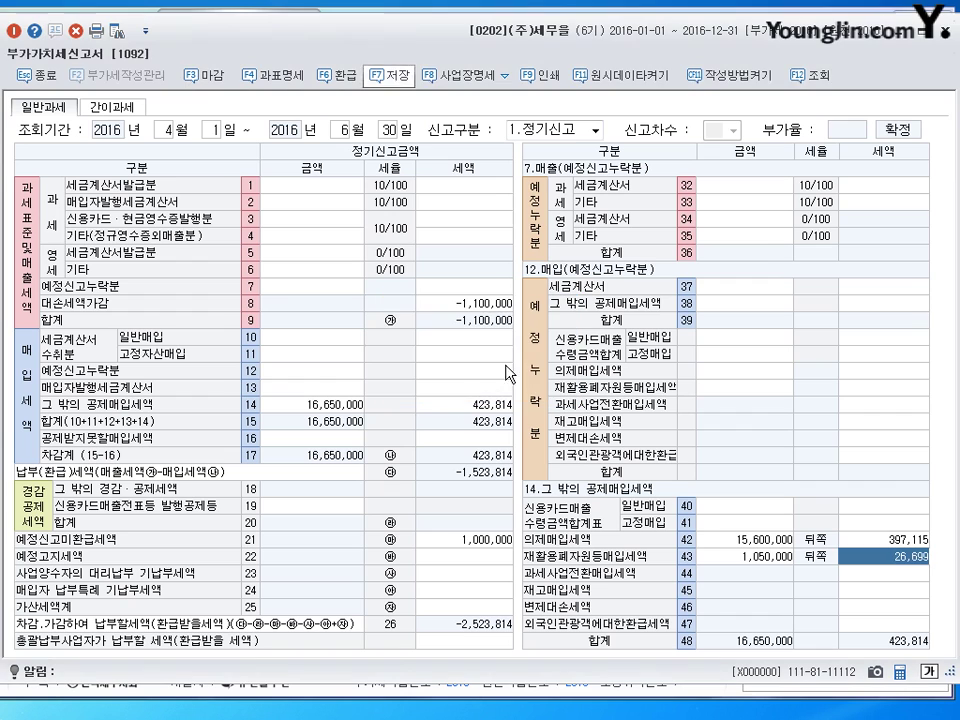
left_click(950, 32)
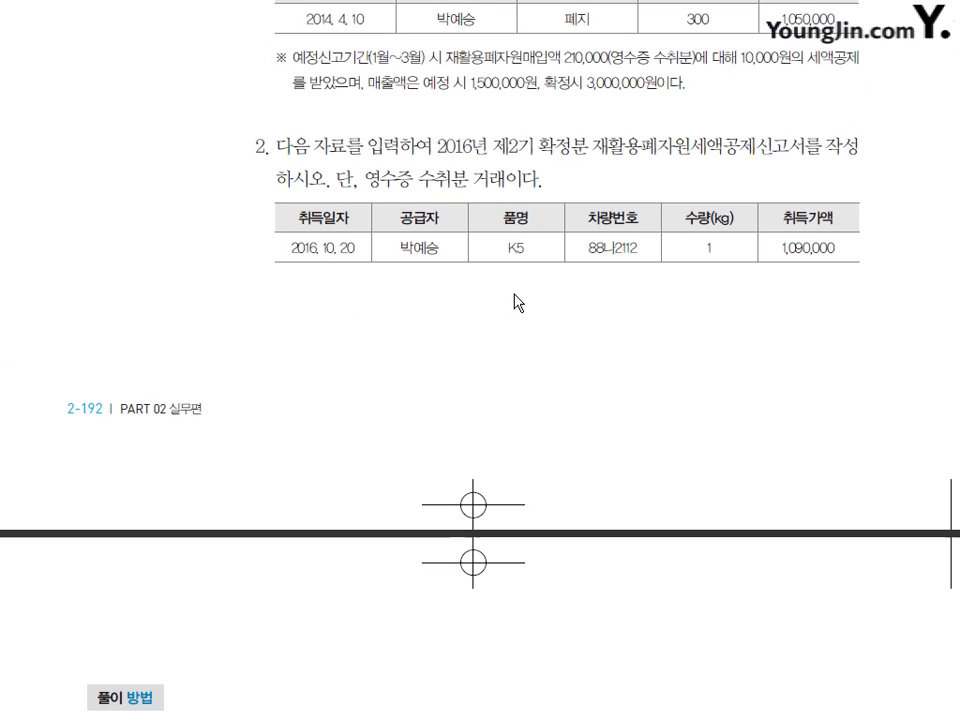
scroll(291, 240, "up", 1)
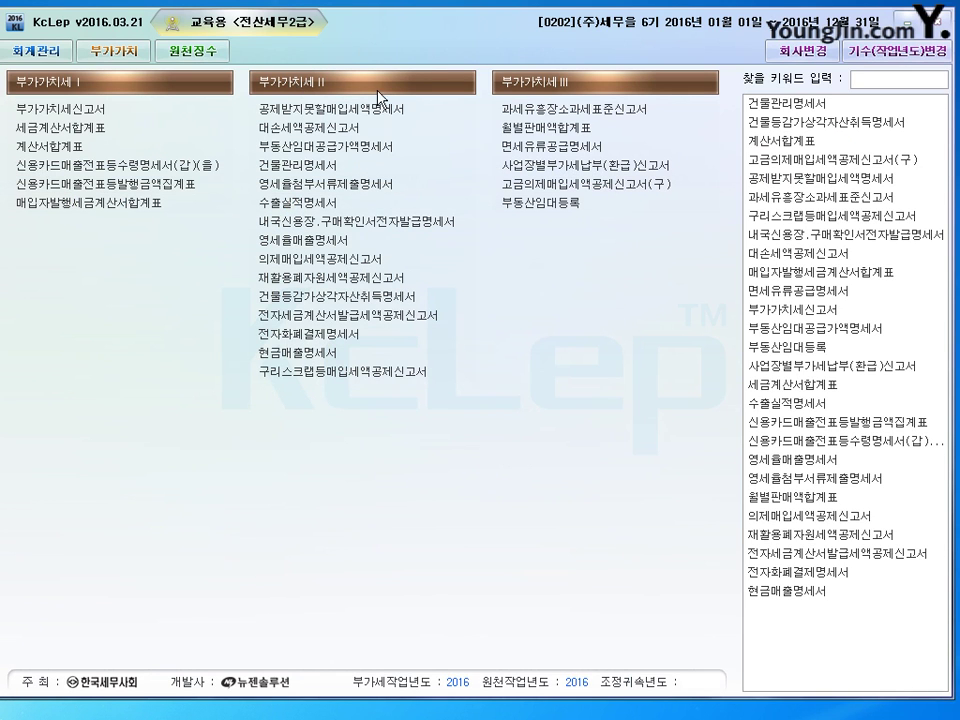
- Open the recycled-resource credit report and set the period to October–December (2기 확정)
left_click(323, 288)
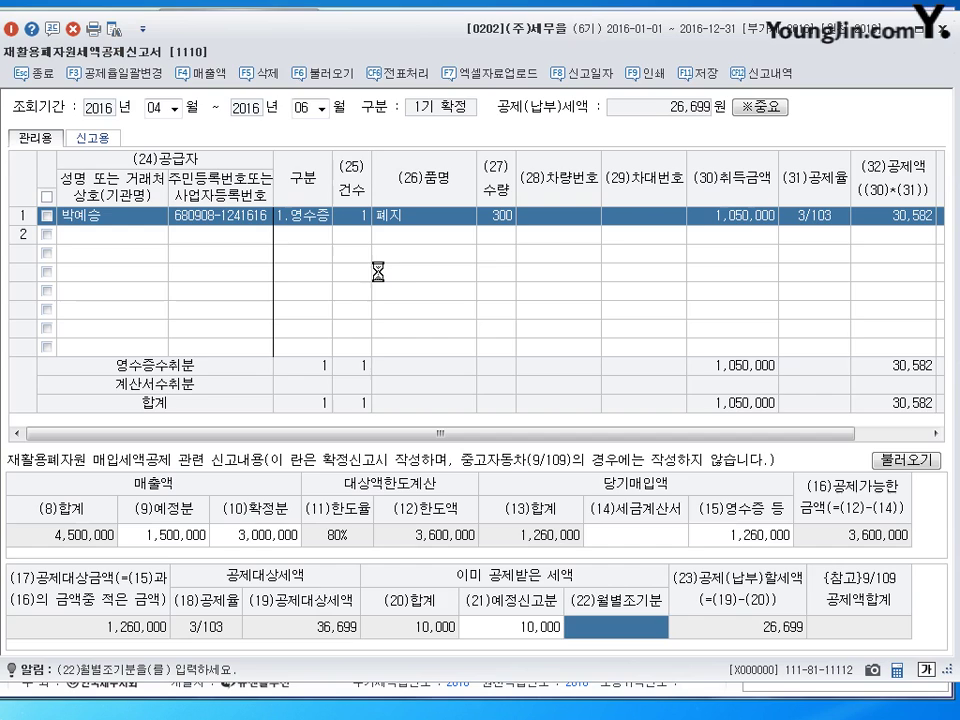
left_click(150, 108)
type("10")
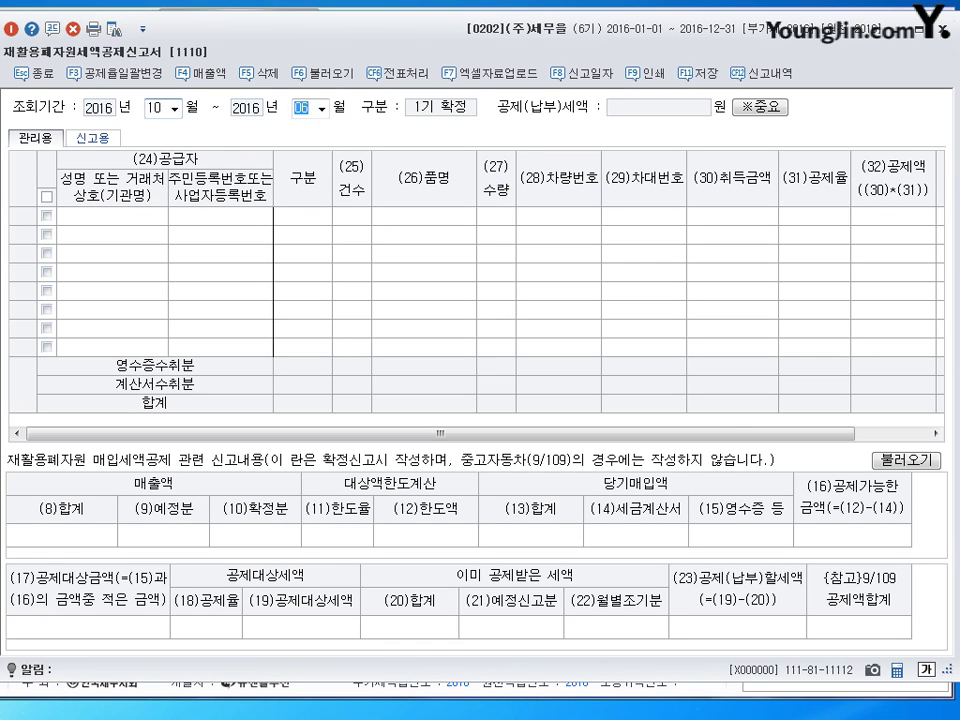
key("Return")
key("Return")
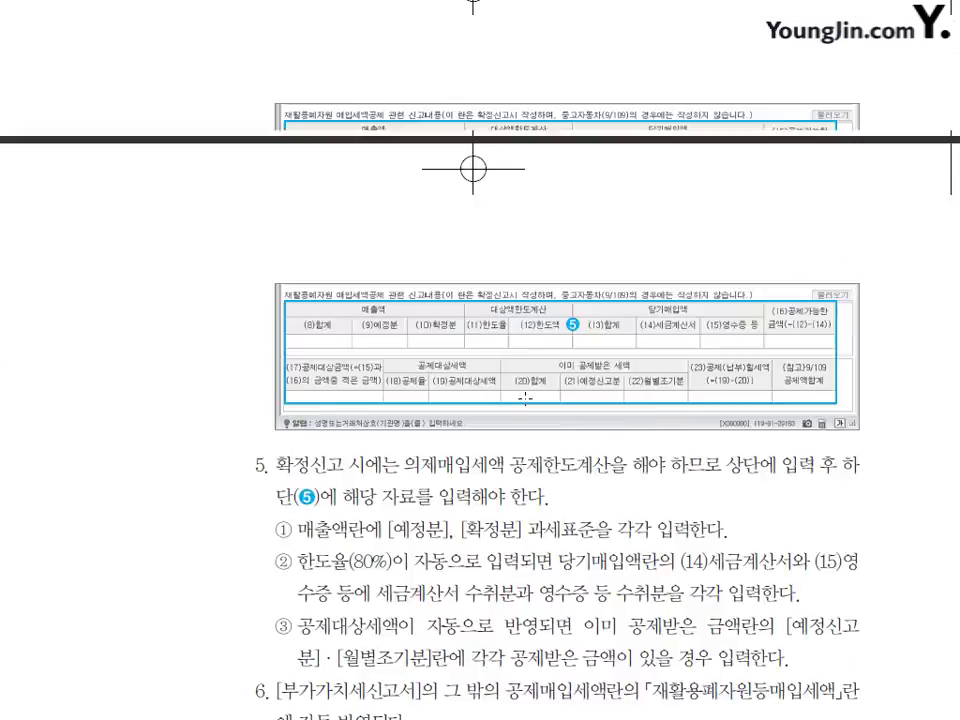
- Highlight the textbook notes on the final-filing limit exception, unlimited used-car credit, and 9/109 rate
scroll(525, 398, "up", 15)
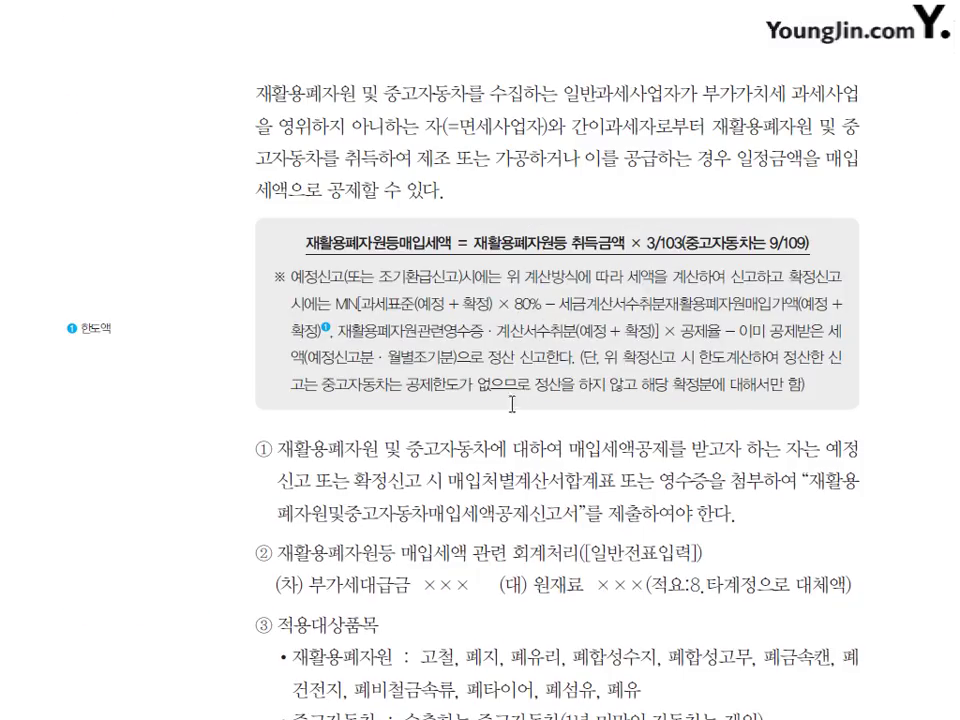
left_click_drag(617, 359, 661, 386)
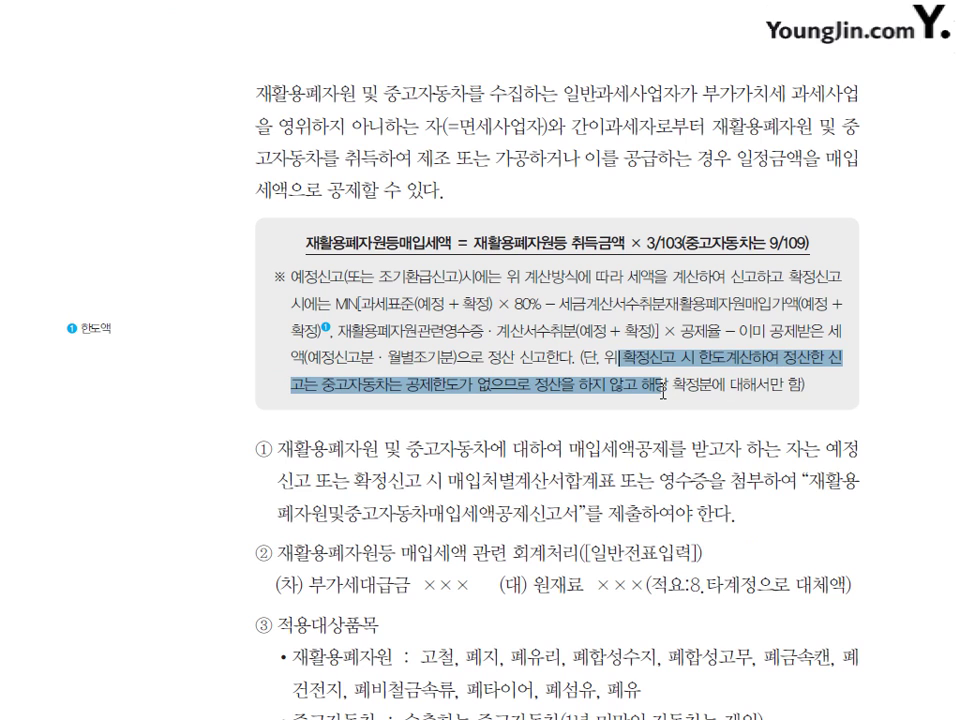
left_click(520, 390)
left_click_drag(362, 386, 488, 377)
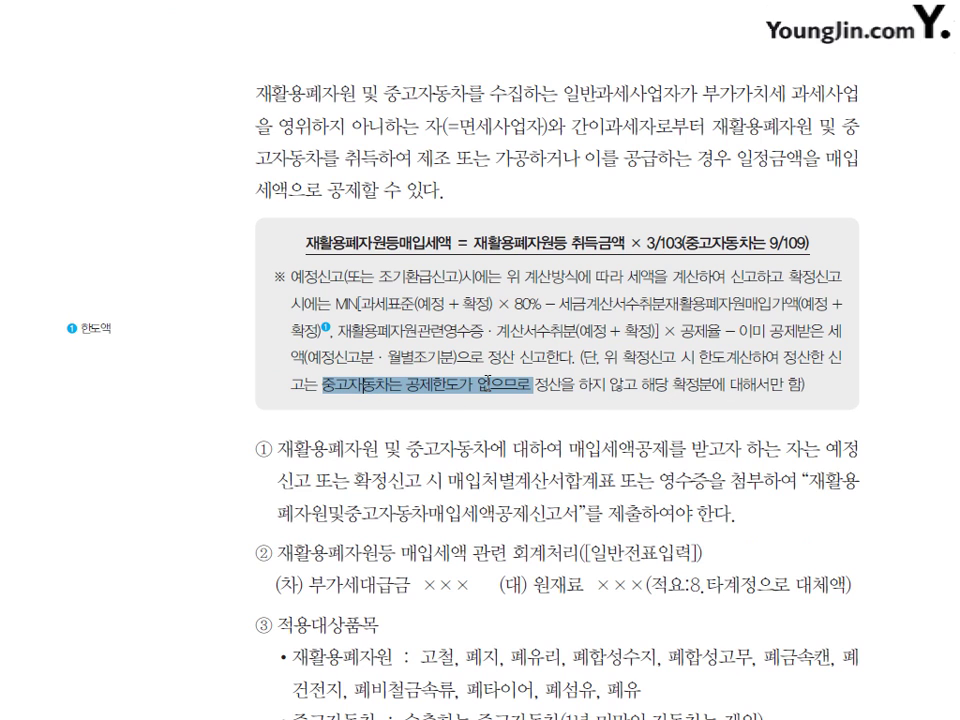
left_click(486, 389)
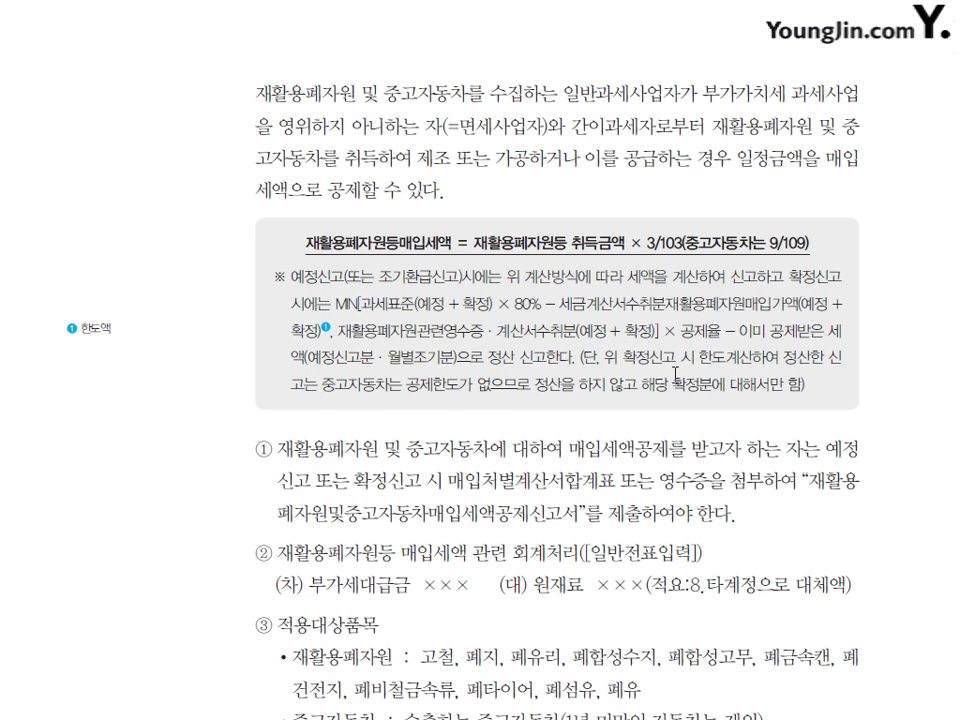
left_click_drag(622, 357, 648, 393)
left_click(630, 401)
left_click(630, 358)
left_click(791, 243)
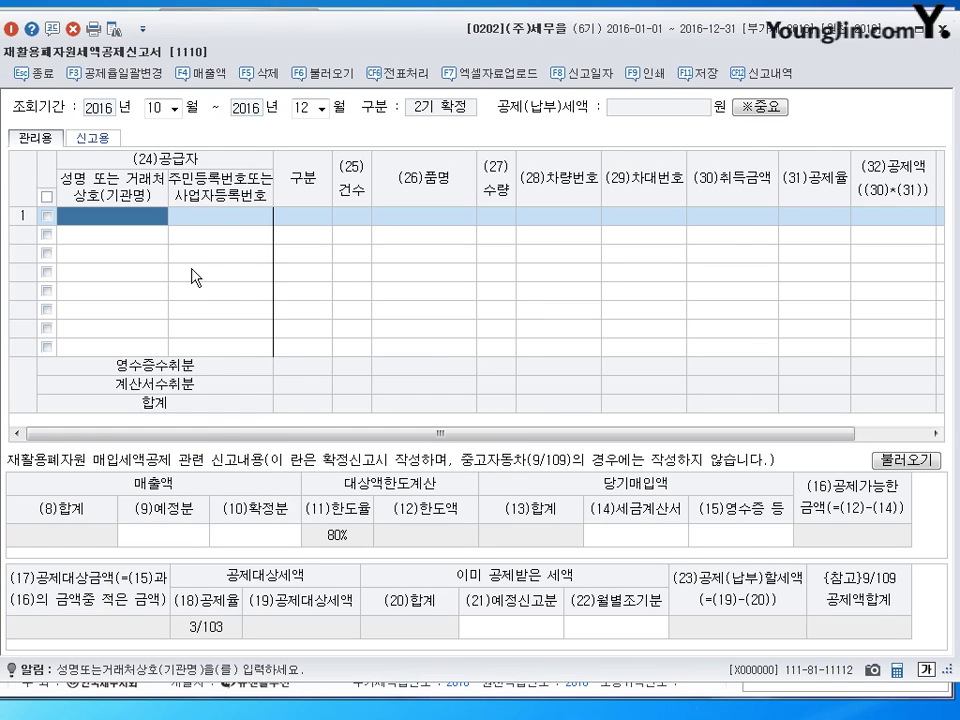
- Fill row 1 with the supplier from the partner list and set the type to receipt
key("F2")
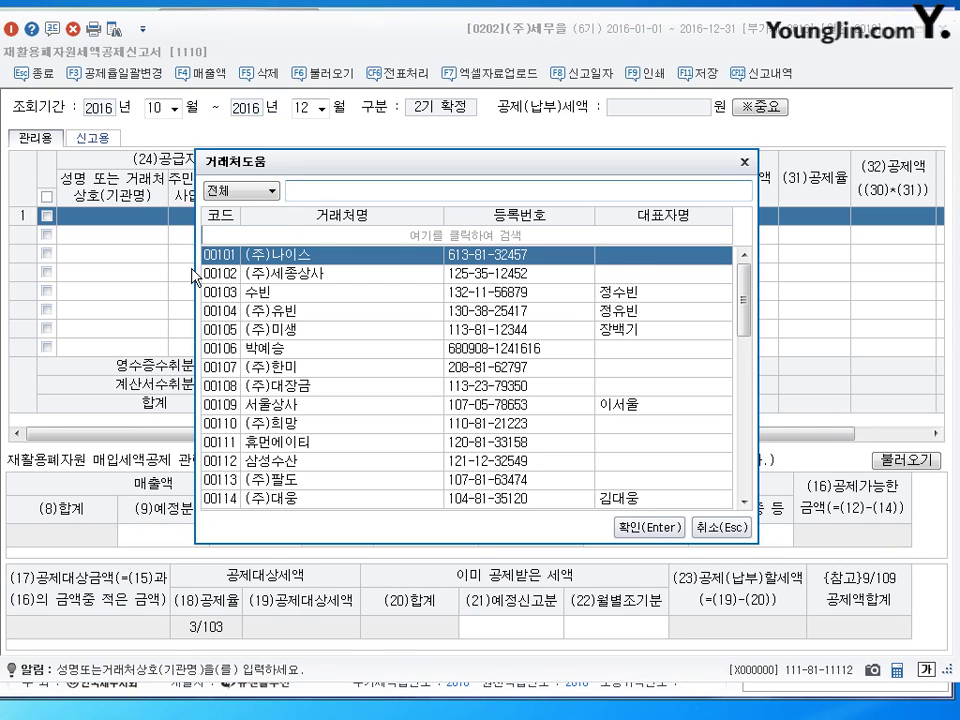
type("박예")
key("Return")
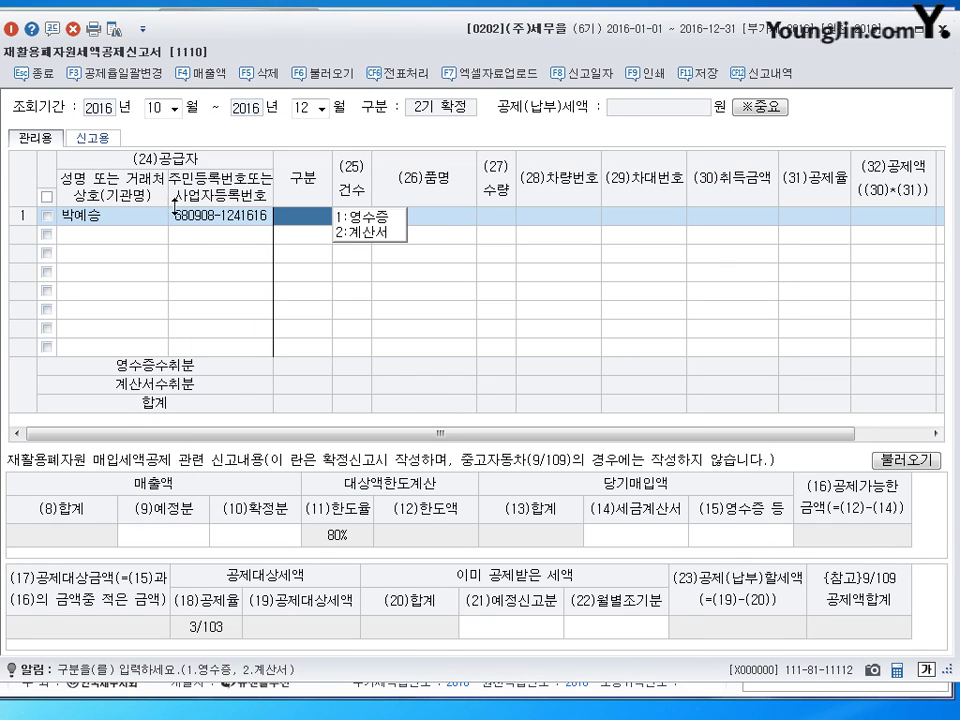
left_click(370, 215)
key("Return")
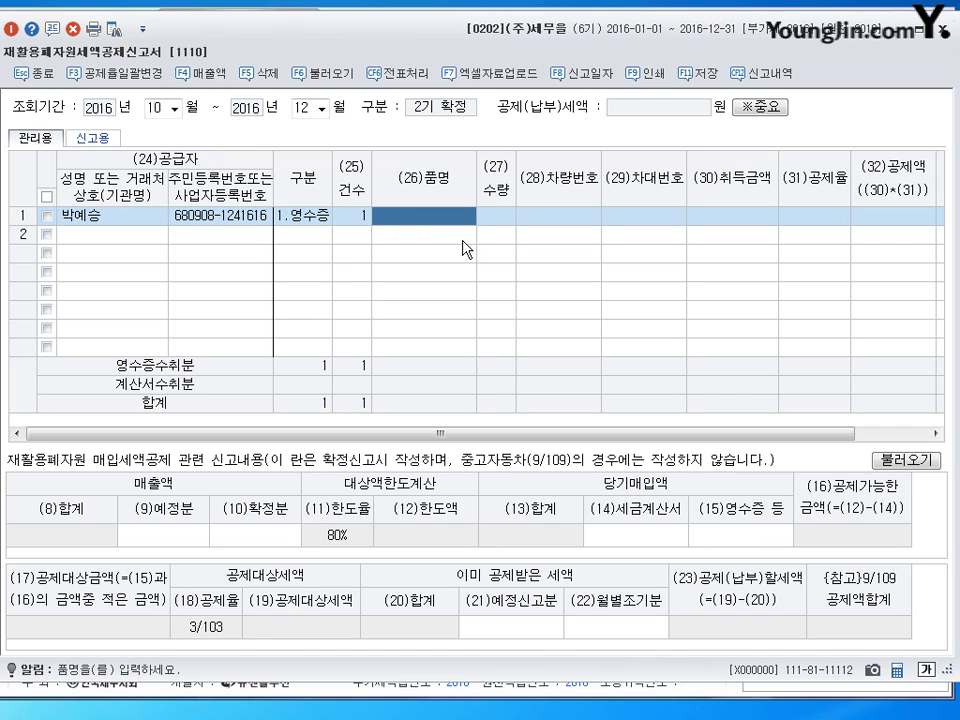
- Enter item K5 with quantity 1
key("Hangul")
type("K5")
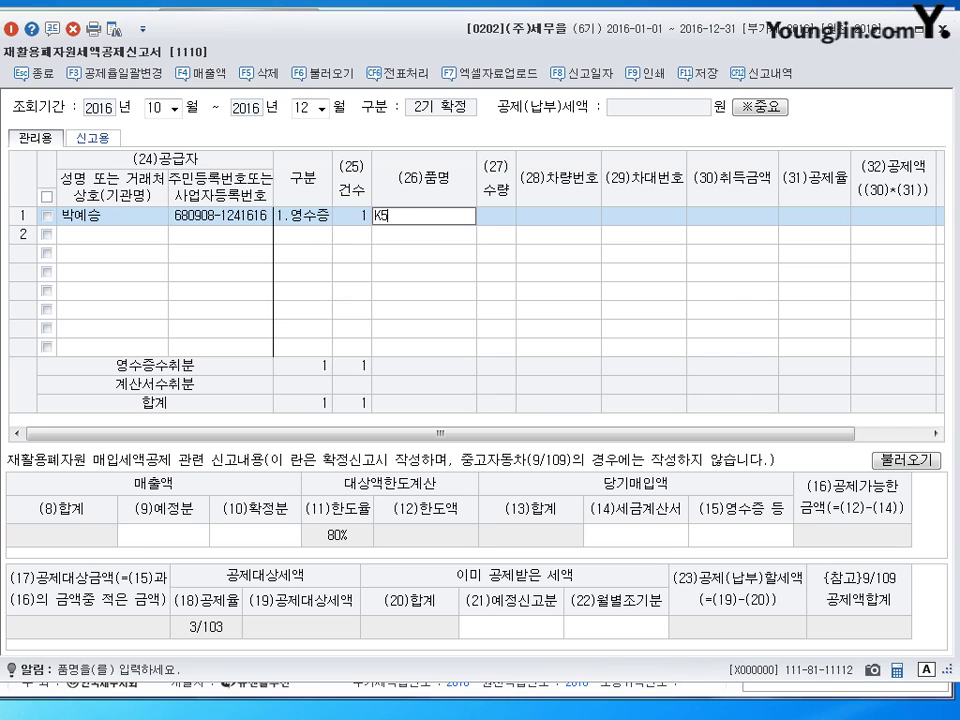
key("Return")
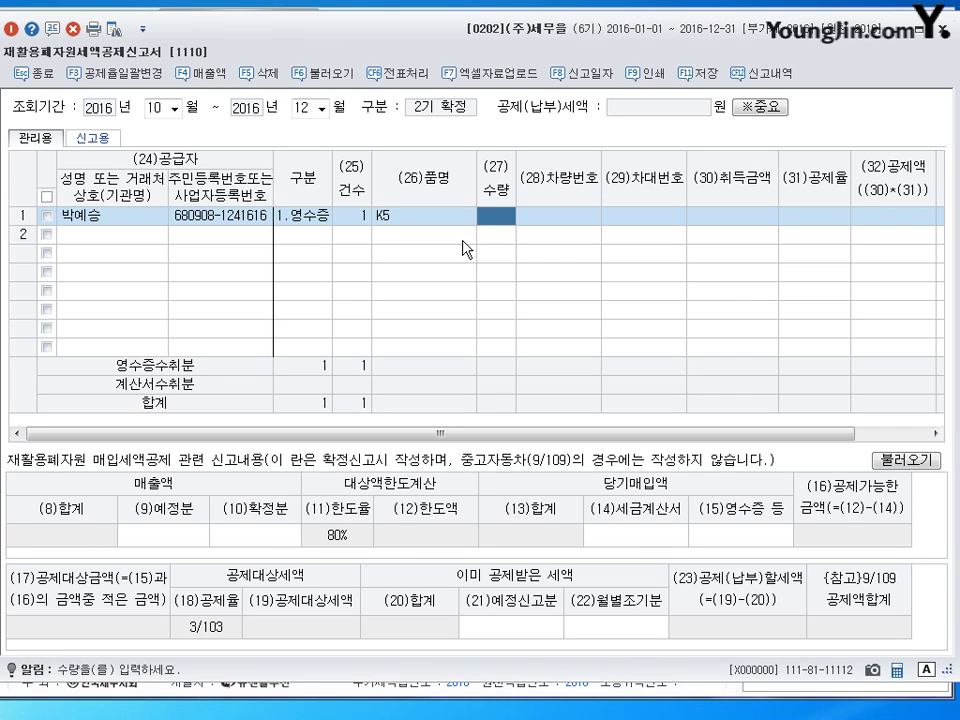
type("1")
key("Return")
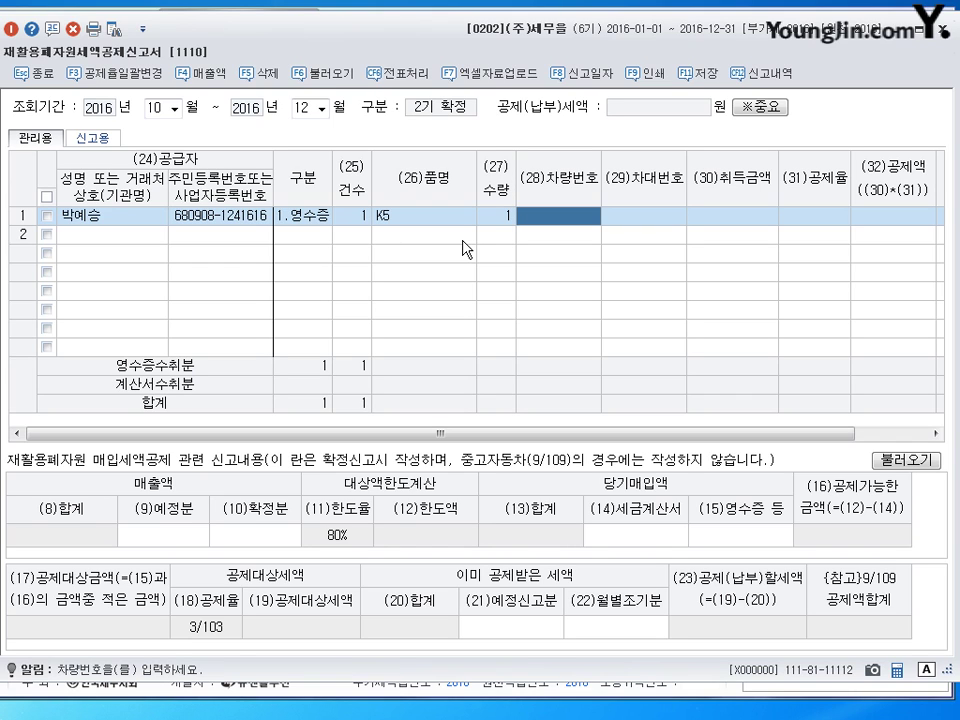
- Enter the car's vehicle number, skip the chassis number, and type 1,090,000 as acquisition amount
type("88")
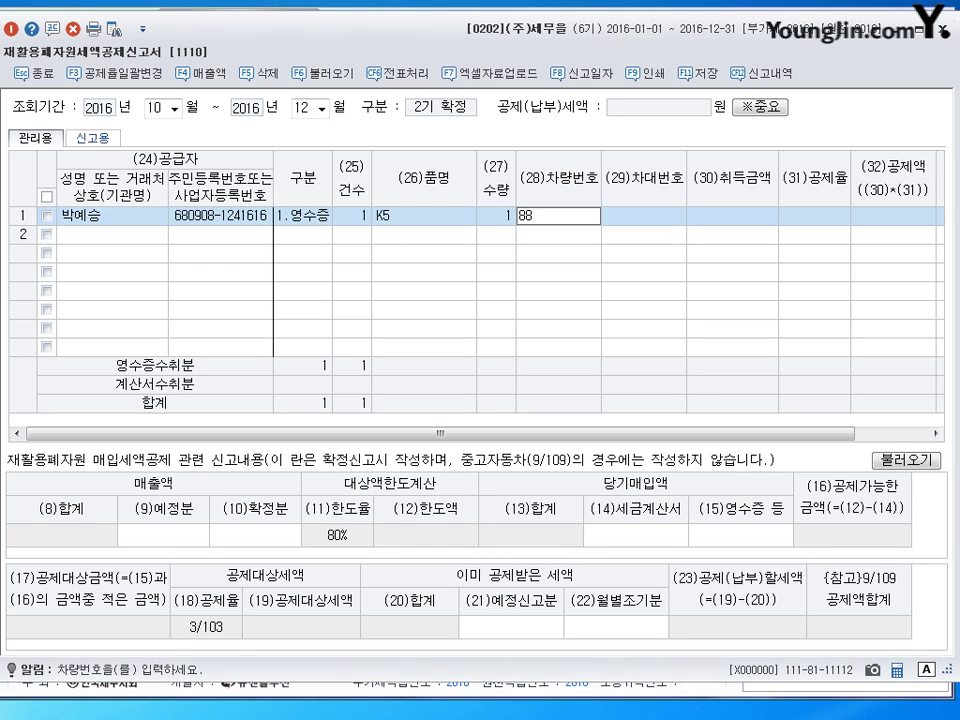
type("gk")
key("BackSpace")
key("BackSpace")
key("Hangul")
type("나2112")
key("Return")
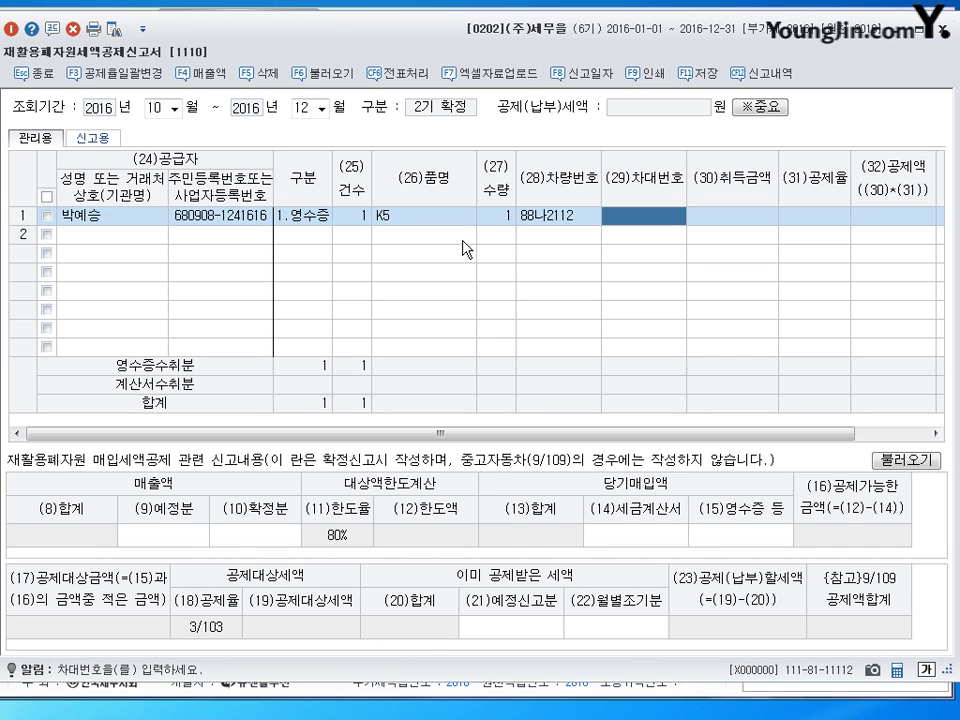
key("Return")
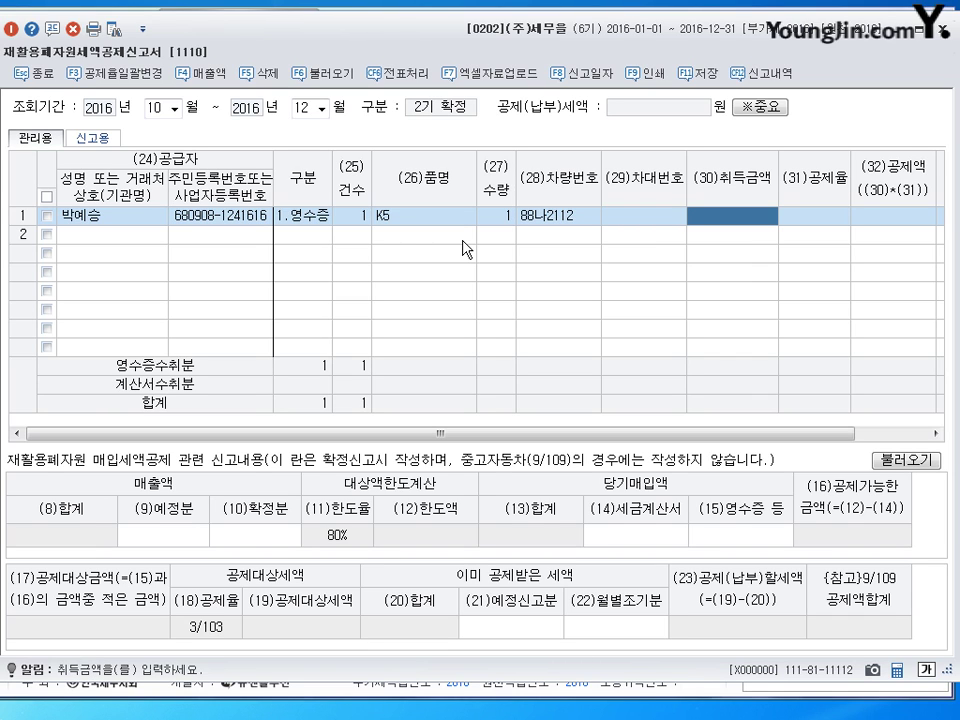
type("1090000")
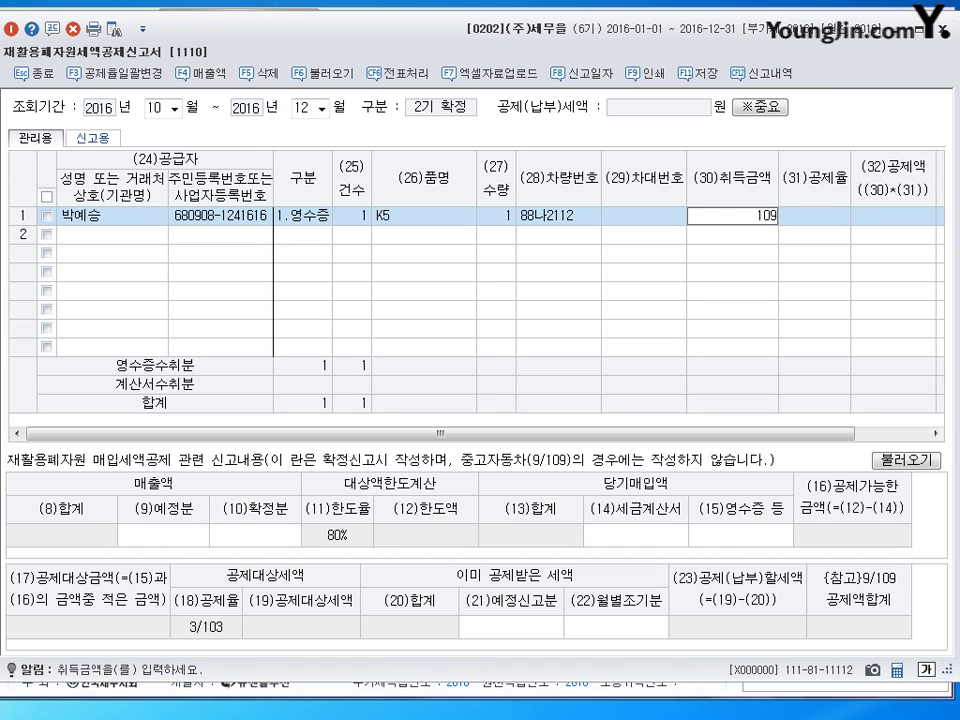
- Commit the 1,090,000 price, apply 9/109 for a 90,000 credit, then save and close the report
key("Return")
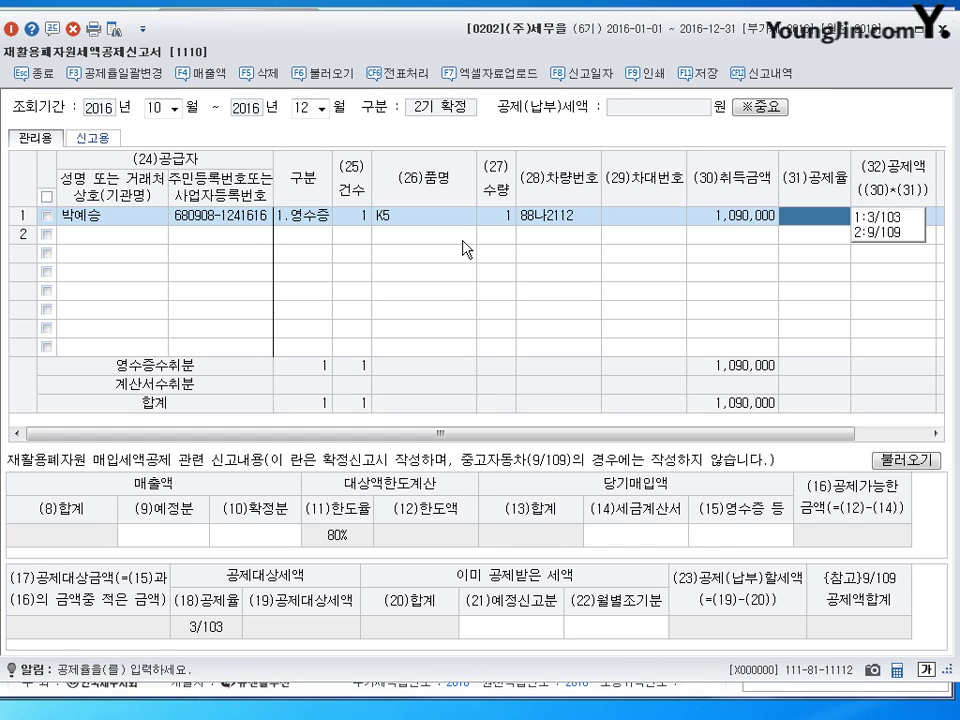
left_click(866, 236)
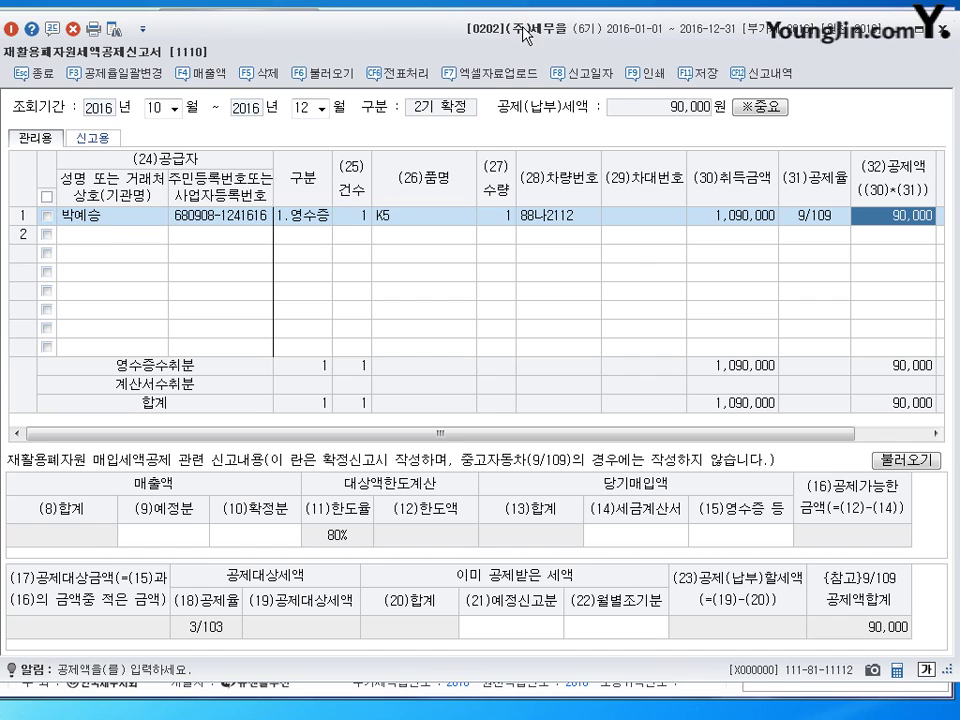
left_click_drag(393, 19, 400, 21)
left_click(703, 76)
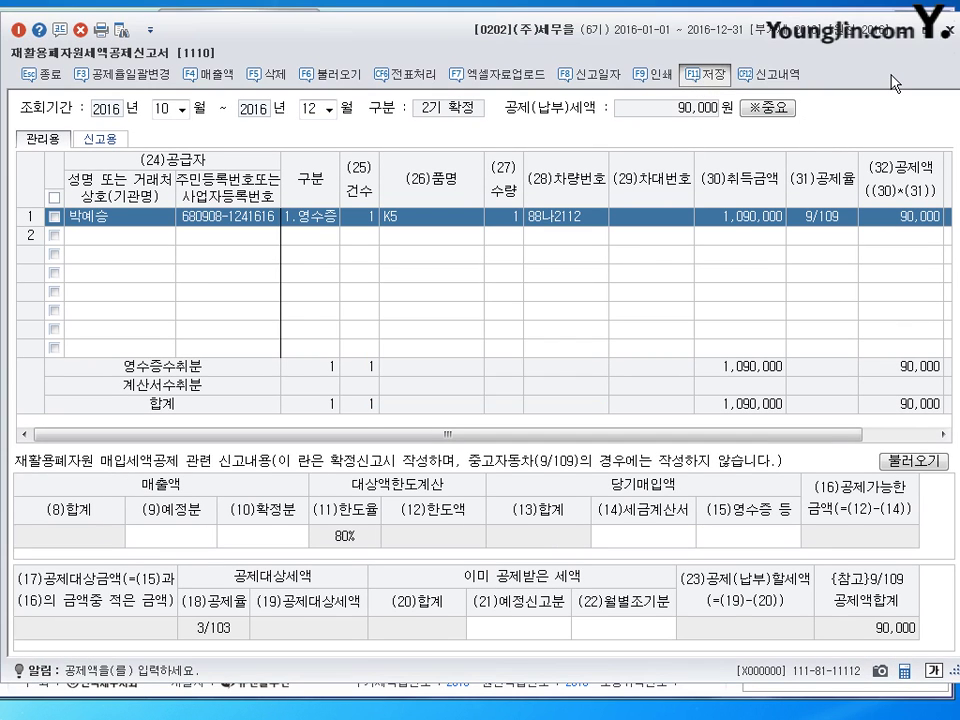
left_click(946, 33)
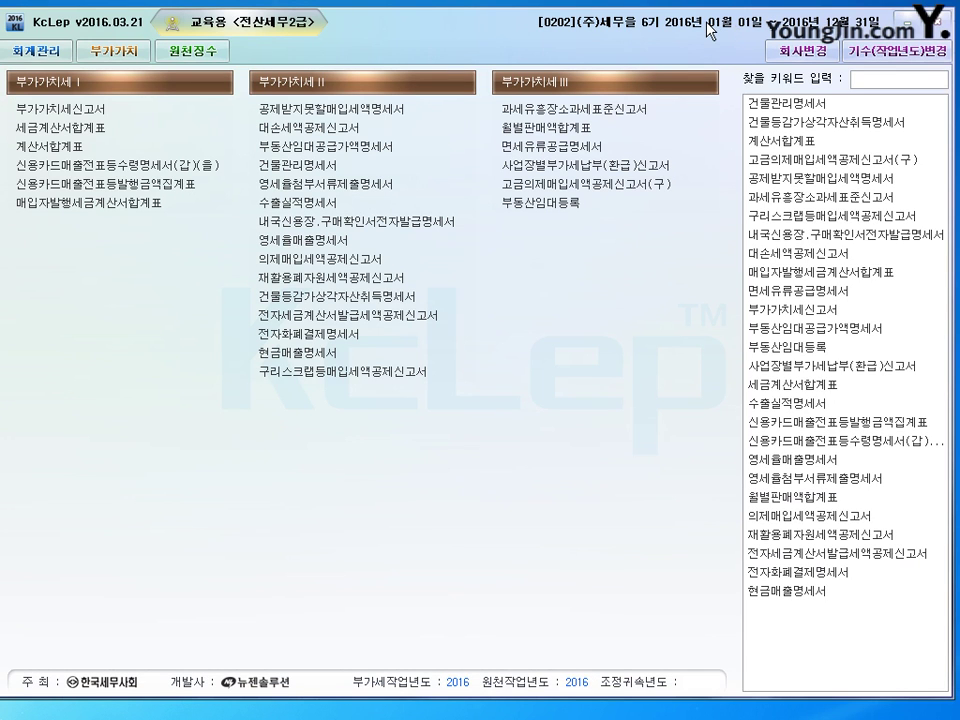